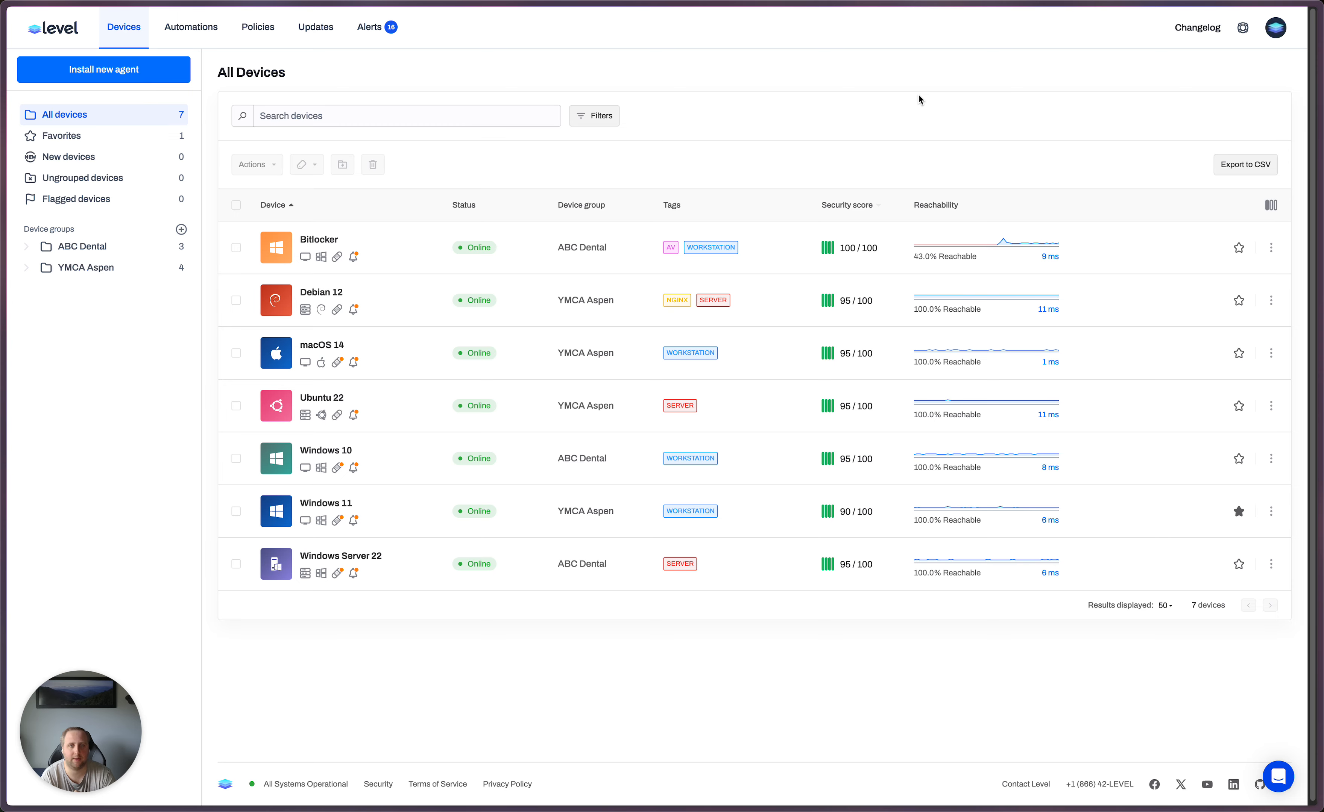
- Add an account-wide custom field named "Authorized Applications", leaving it not restricted to admins
left_click(1273, 30)
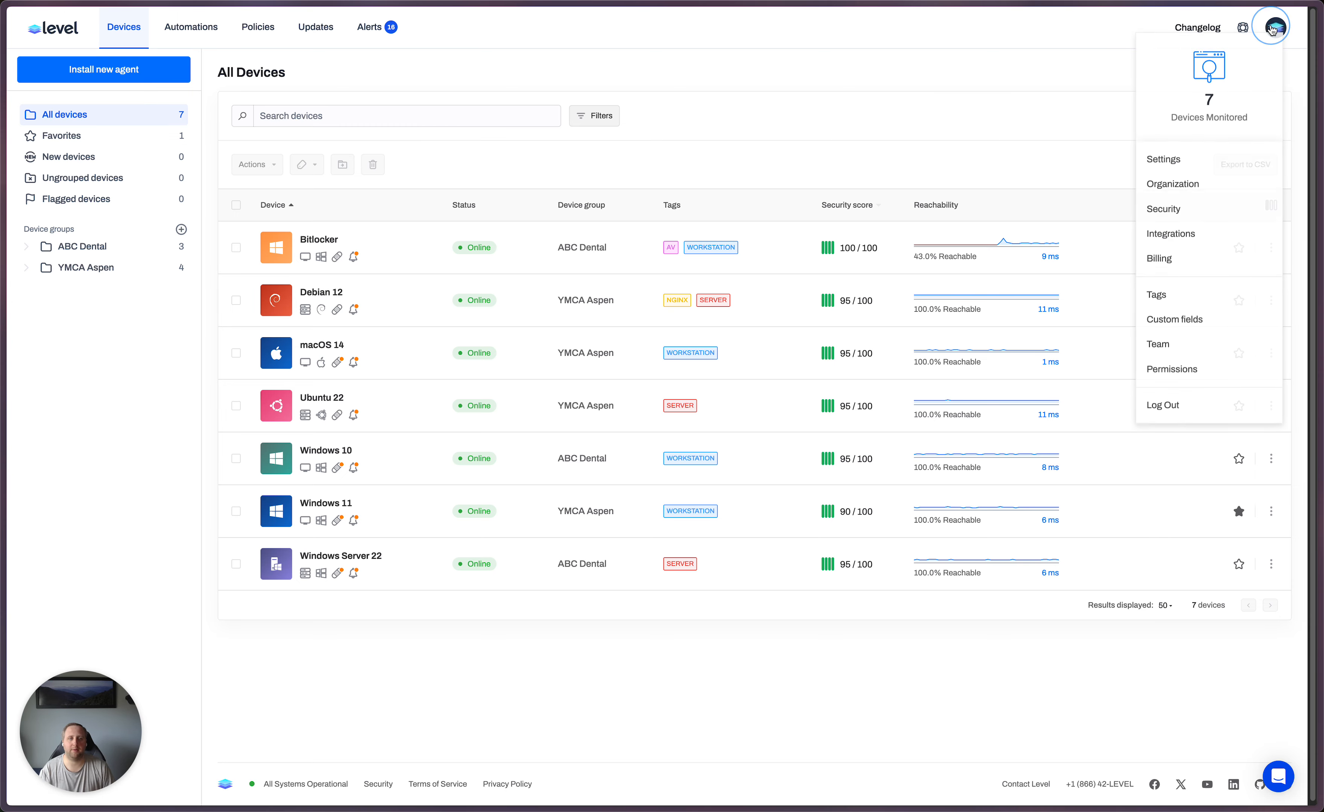
left_click(1196, 328)
left_click(992, 165)
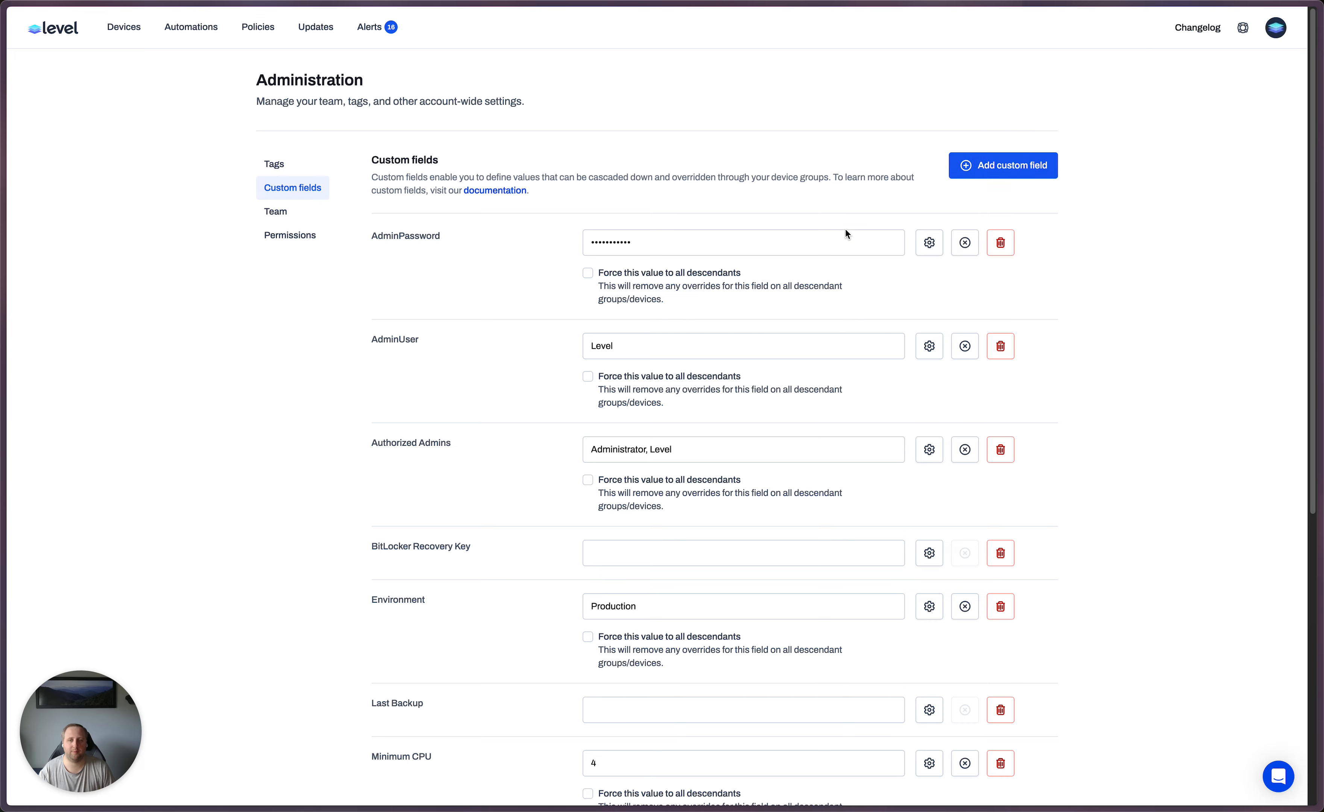
left_click(1022, 165)
type("Autho")
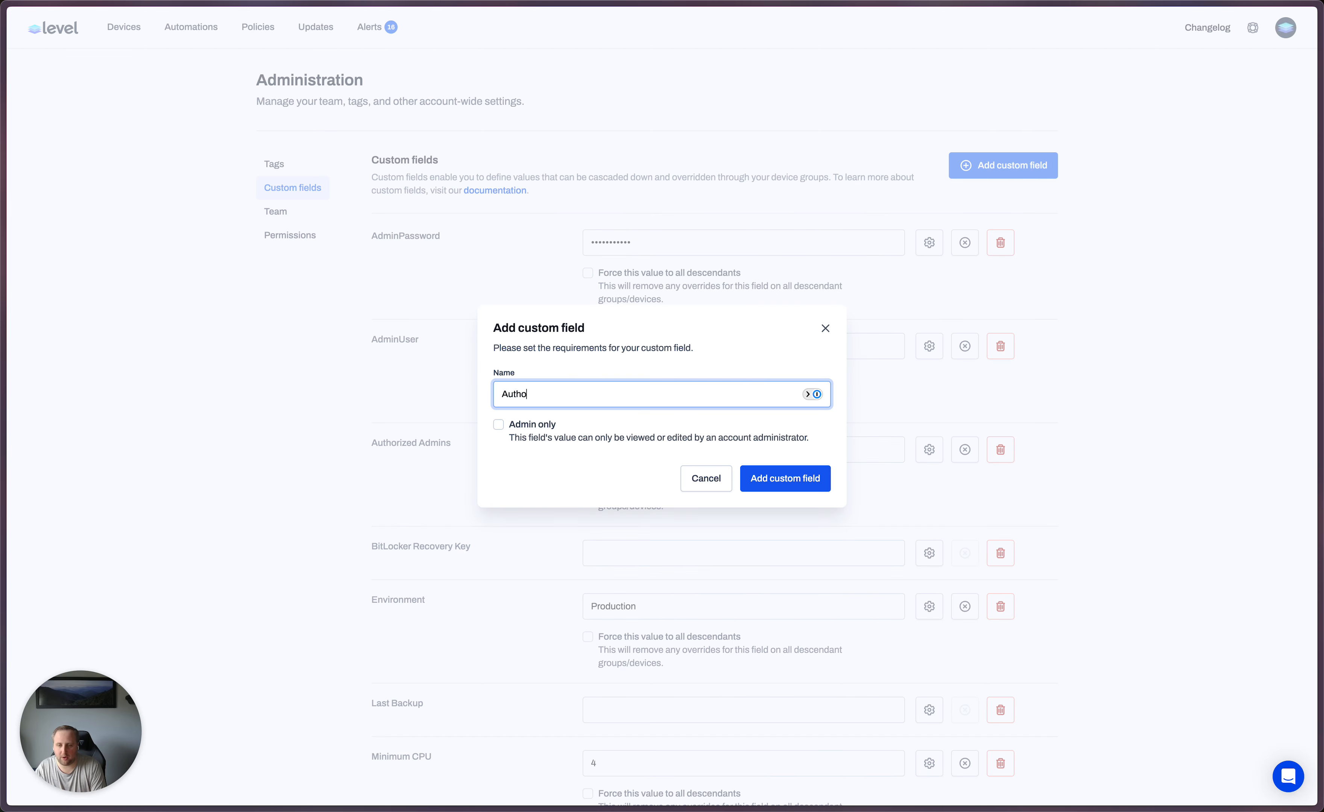
type("rized Applications")
key("Return")
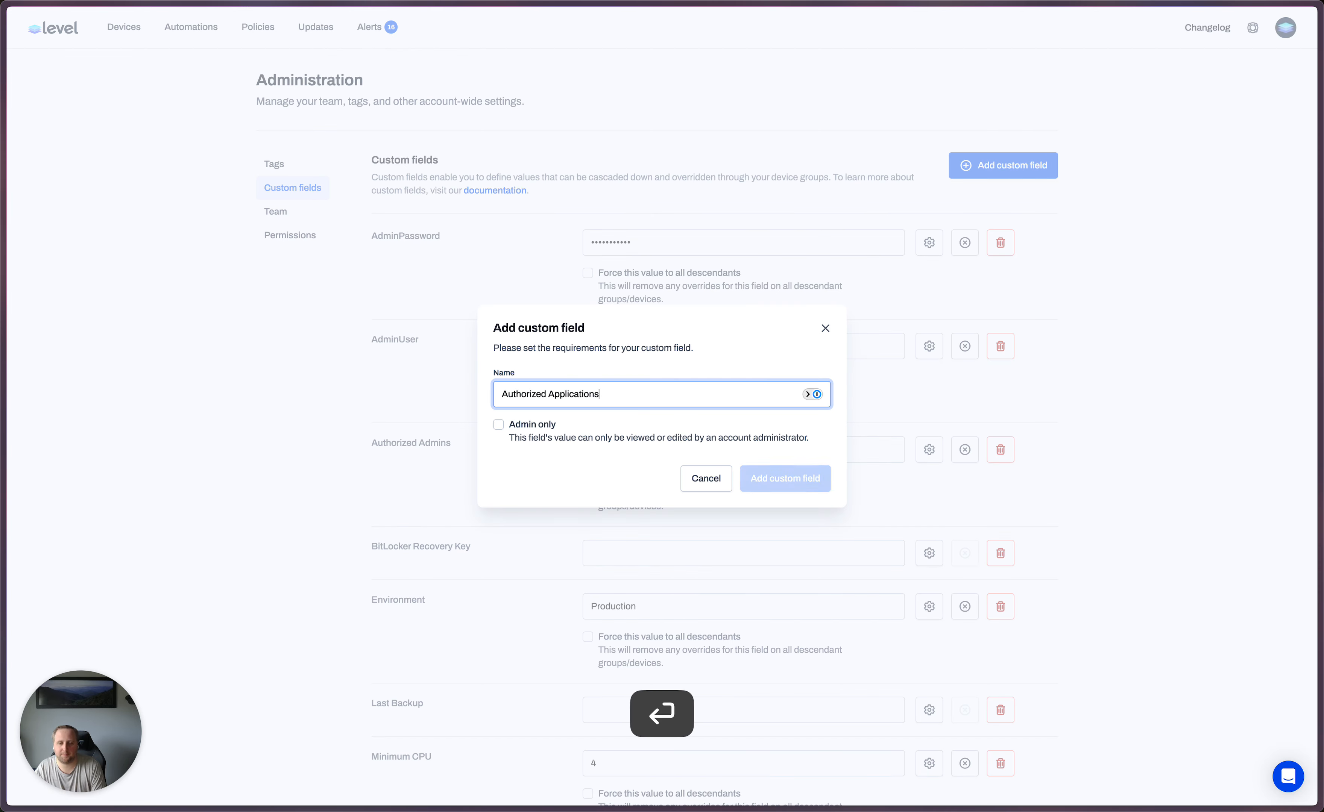
- Set the Authorized Applications custom field to "googlechrome,adobereader" and save the custom field changes
left_click(637, 542)
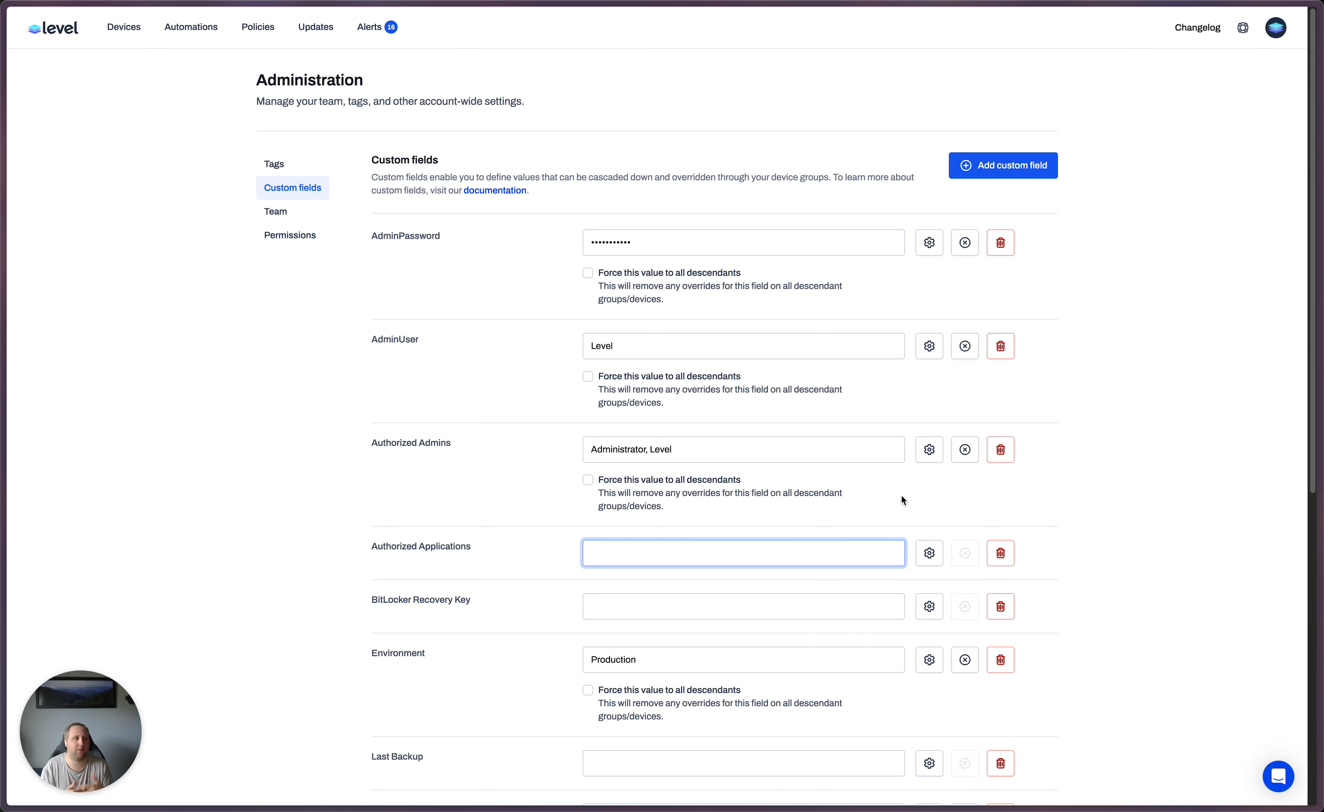
type("goog")
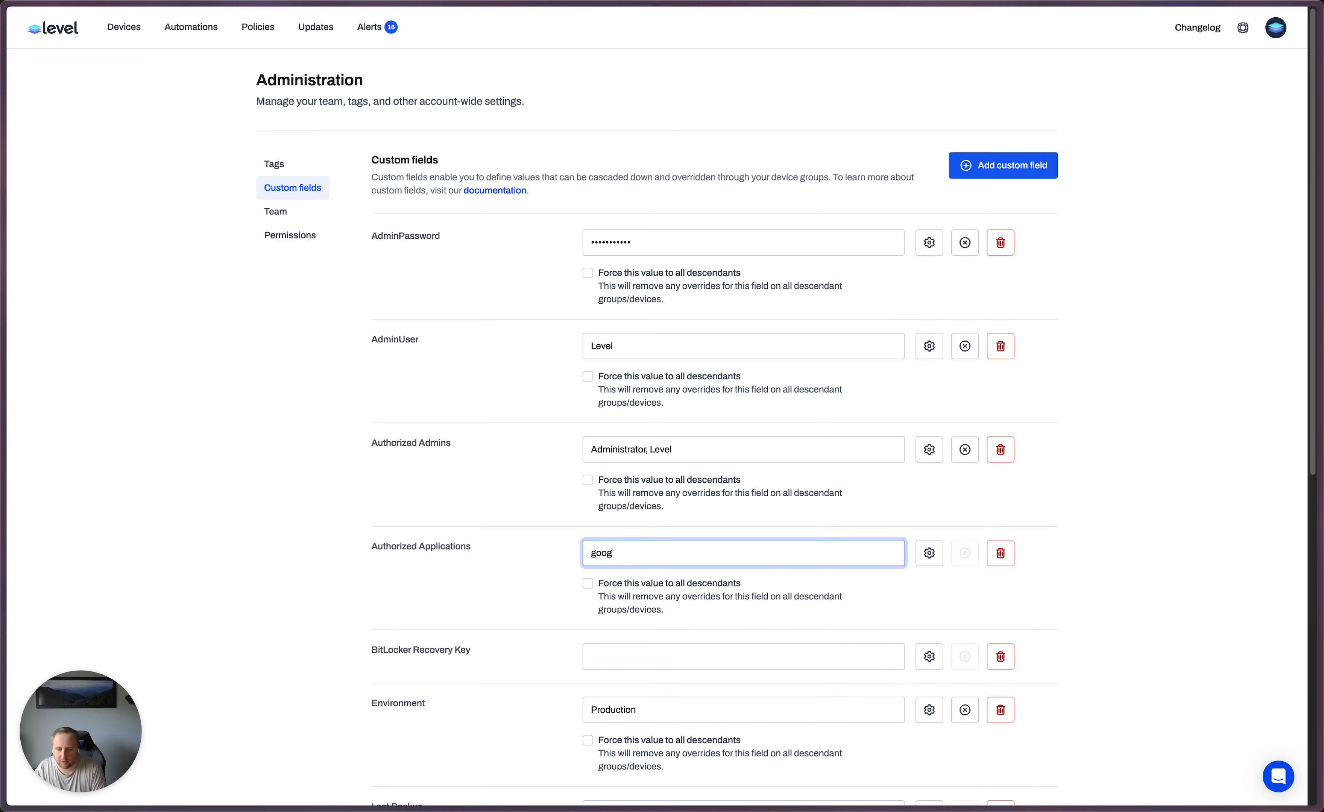
type("le,chrome,adobereader")
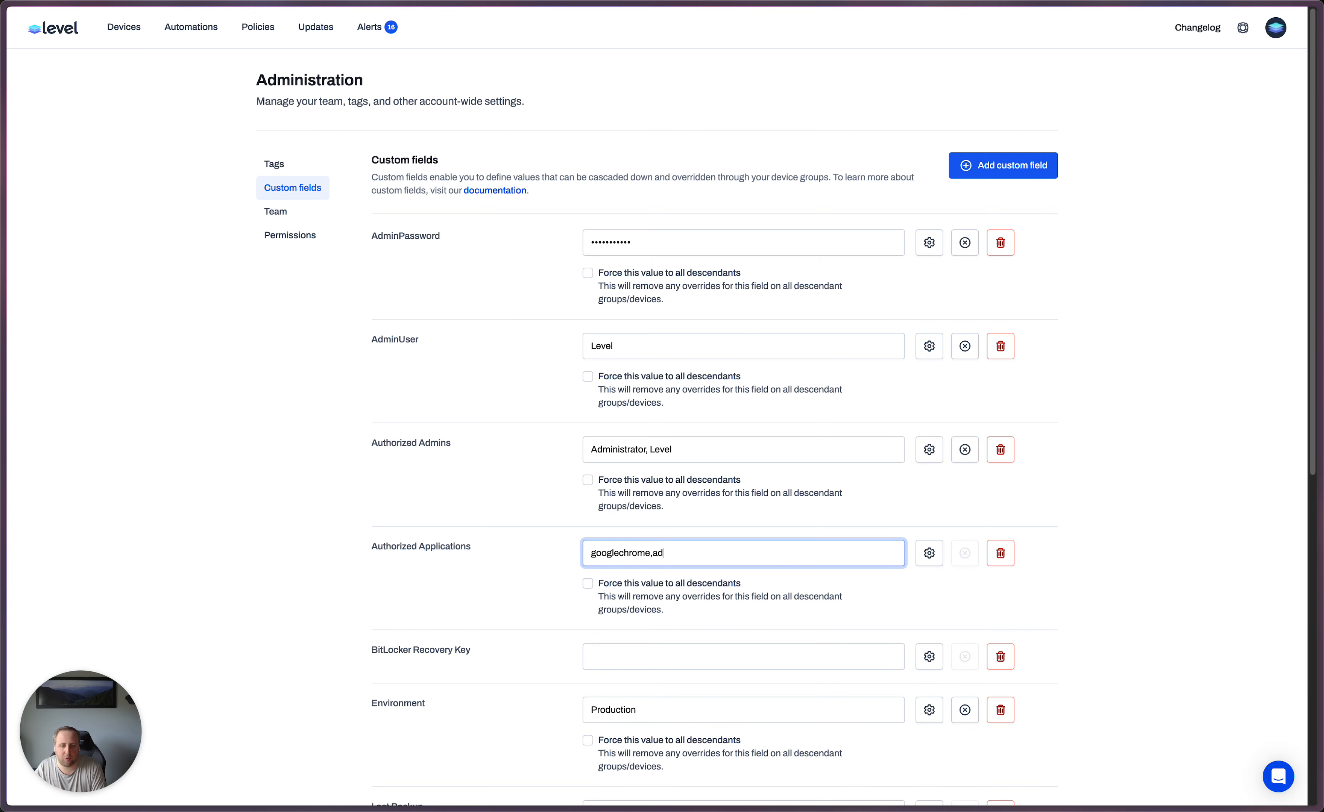
scroll(955, 492, "down", 10)
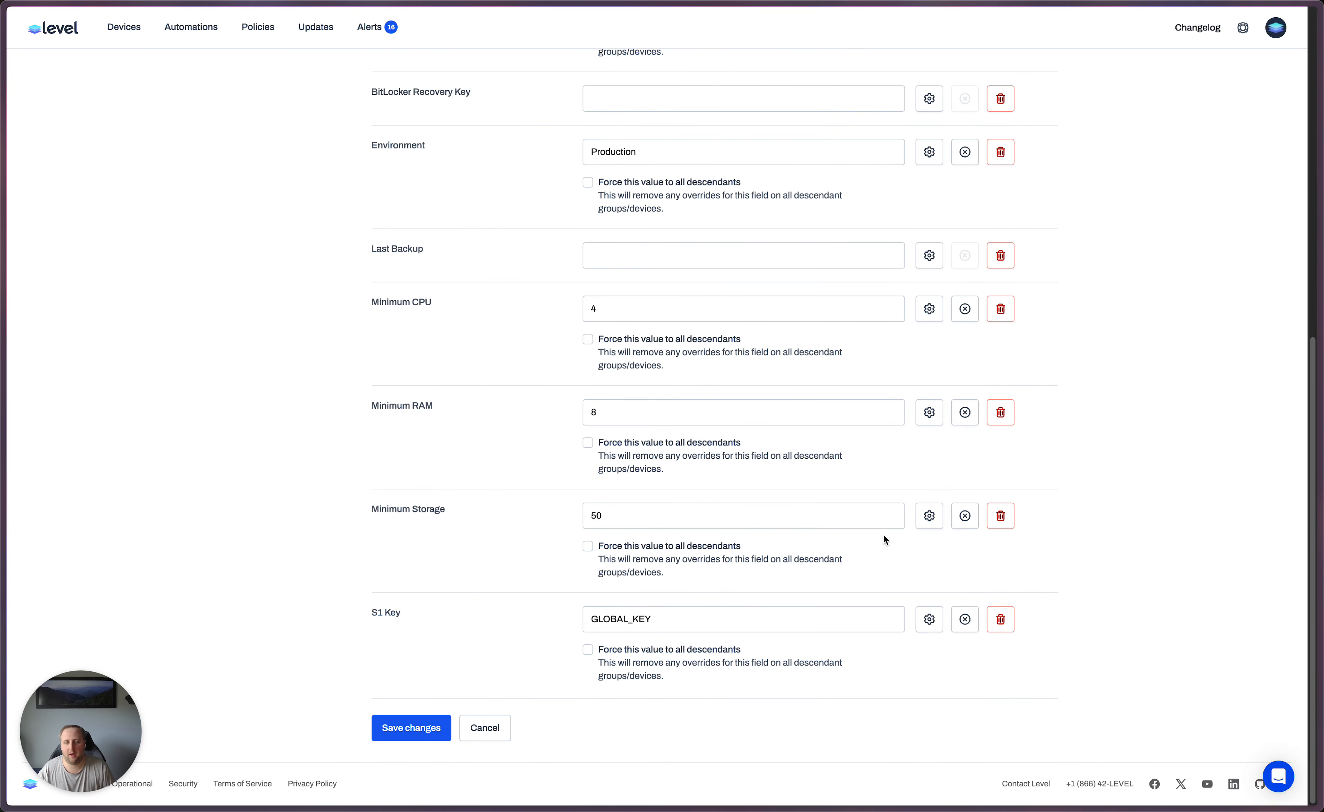
left_click(437, 732)
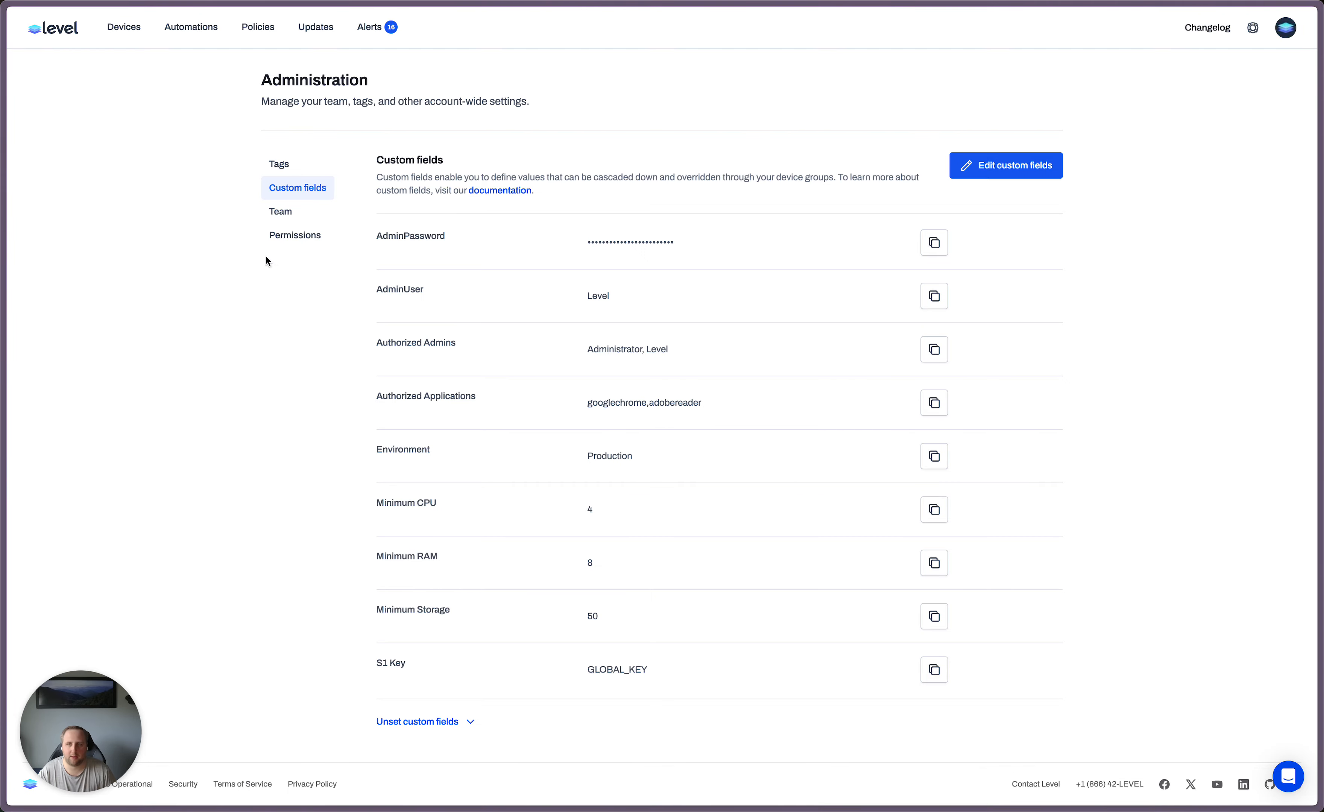
- Create a script named "Windows - Get Unauthorized Applications" and paste in the prepared PowerShell code that compares installed apps with the cf_authorized_applications field
left_click(185, 32)
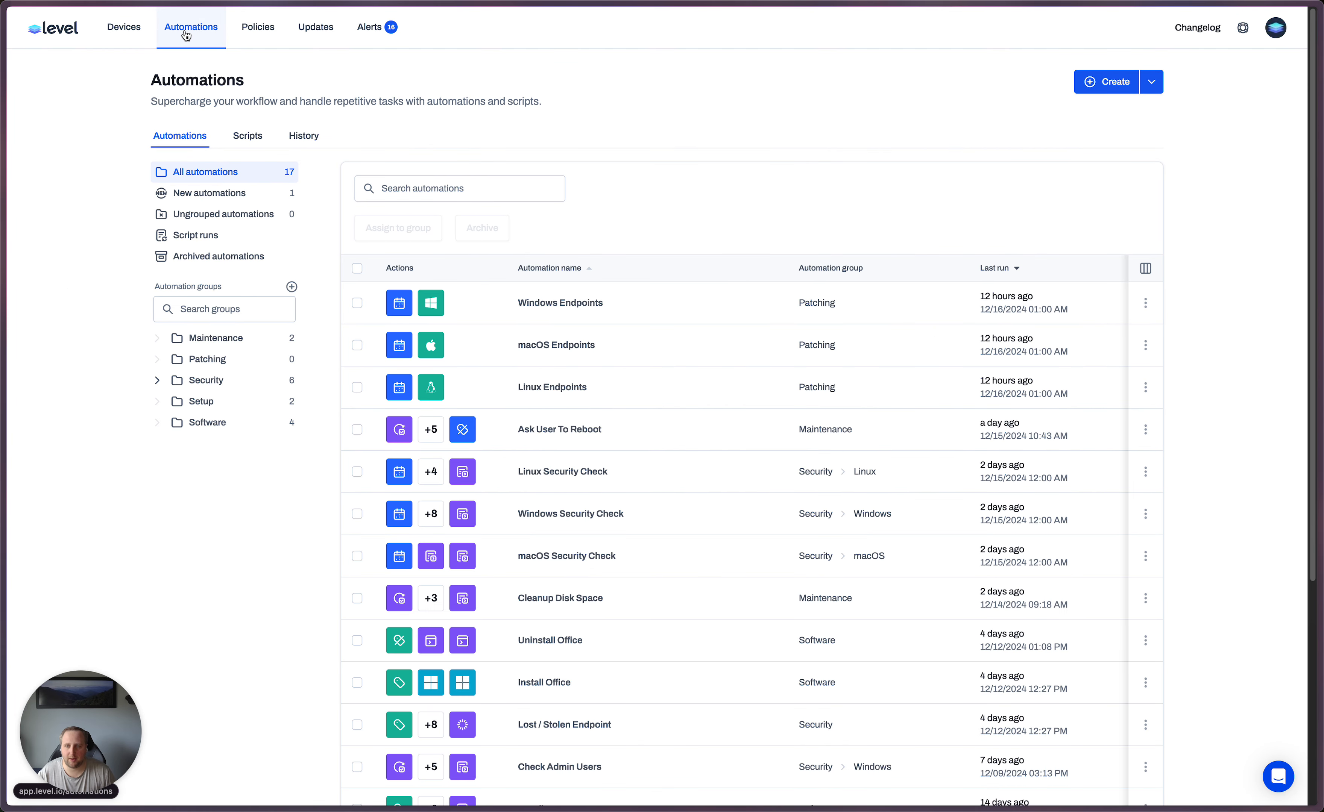
left_click(240, 135)
left_click(1106, 82)
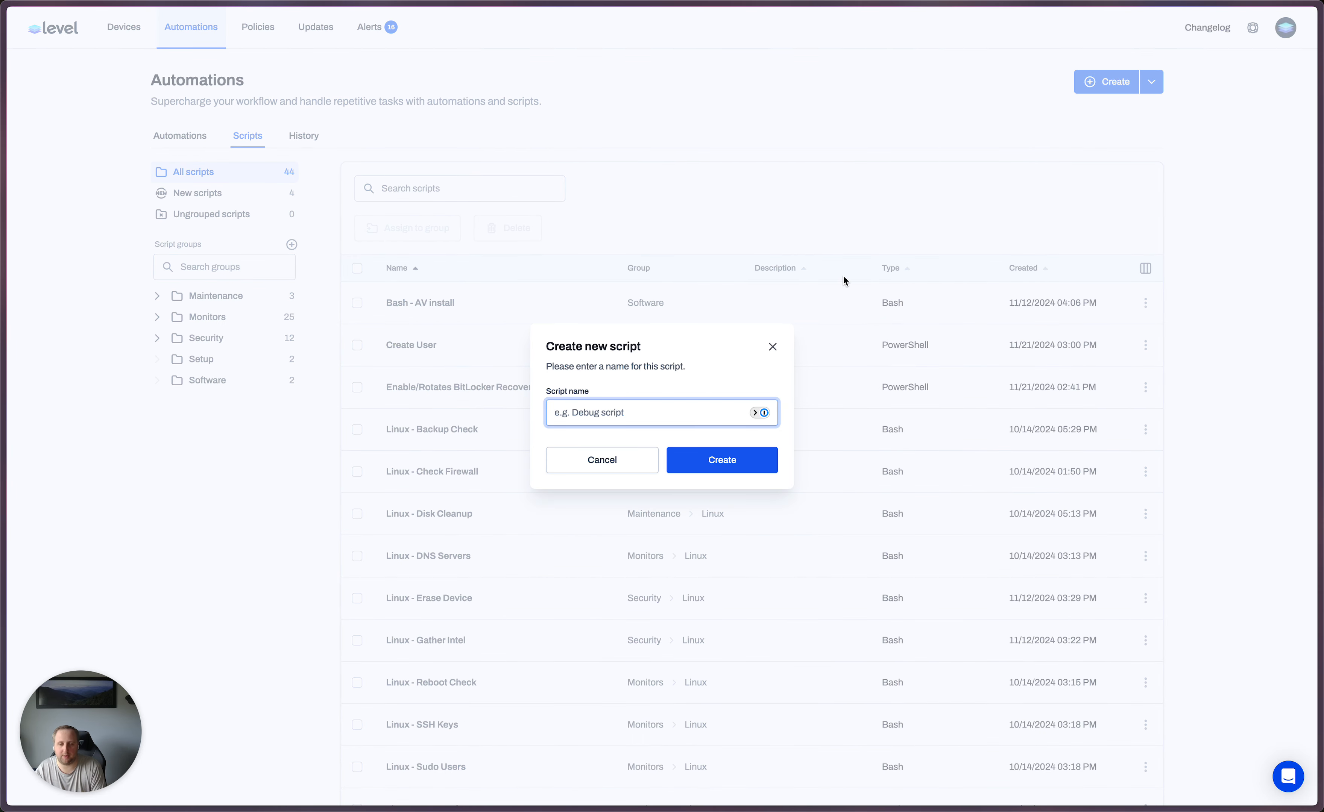
type("Windows -")
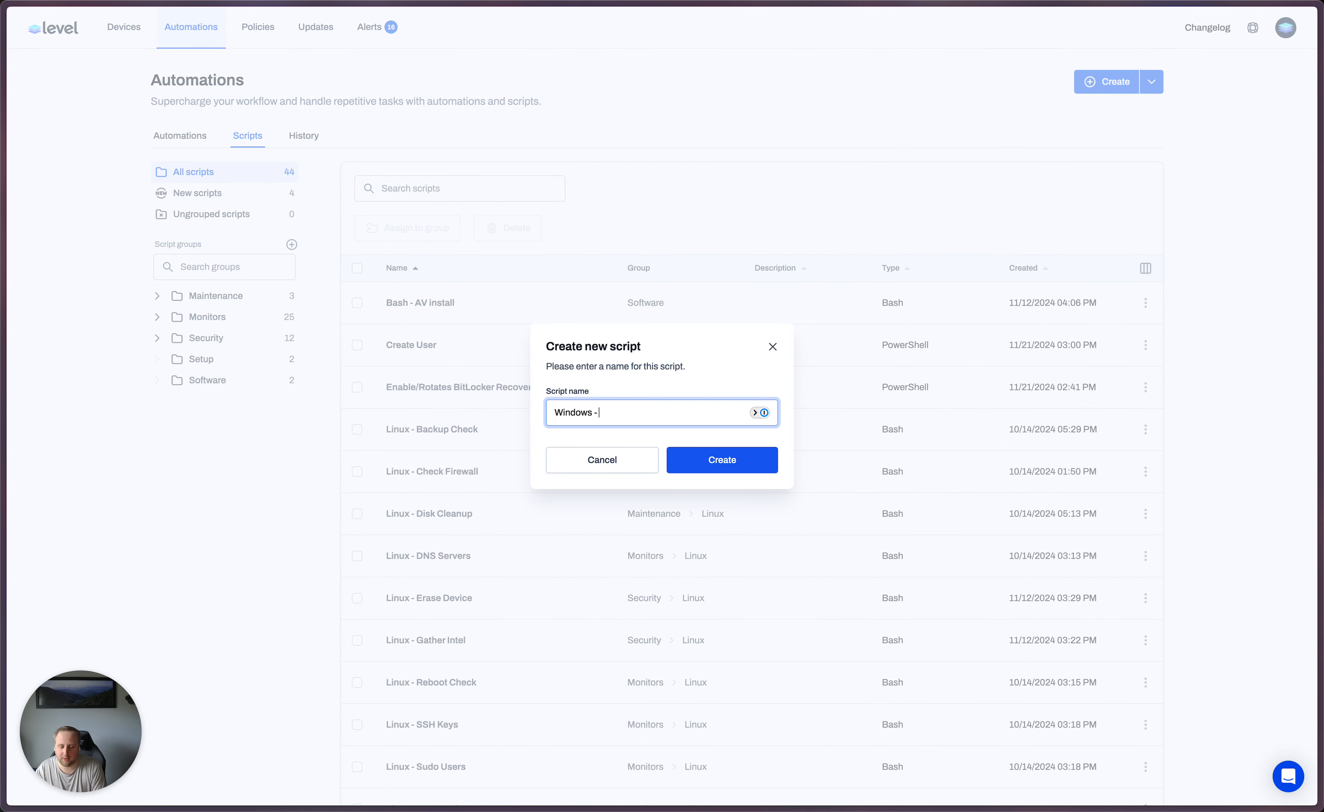
type(" U")
key("BackSpace")
type("Get Unauthorized Applications")
key("Return")
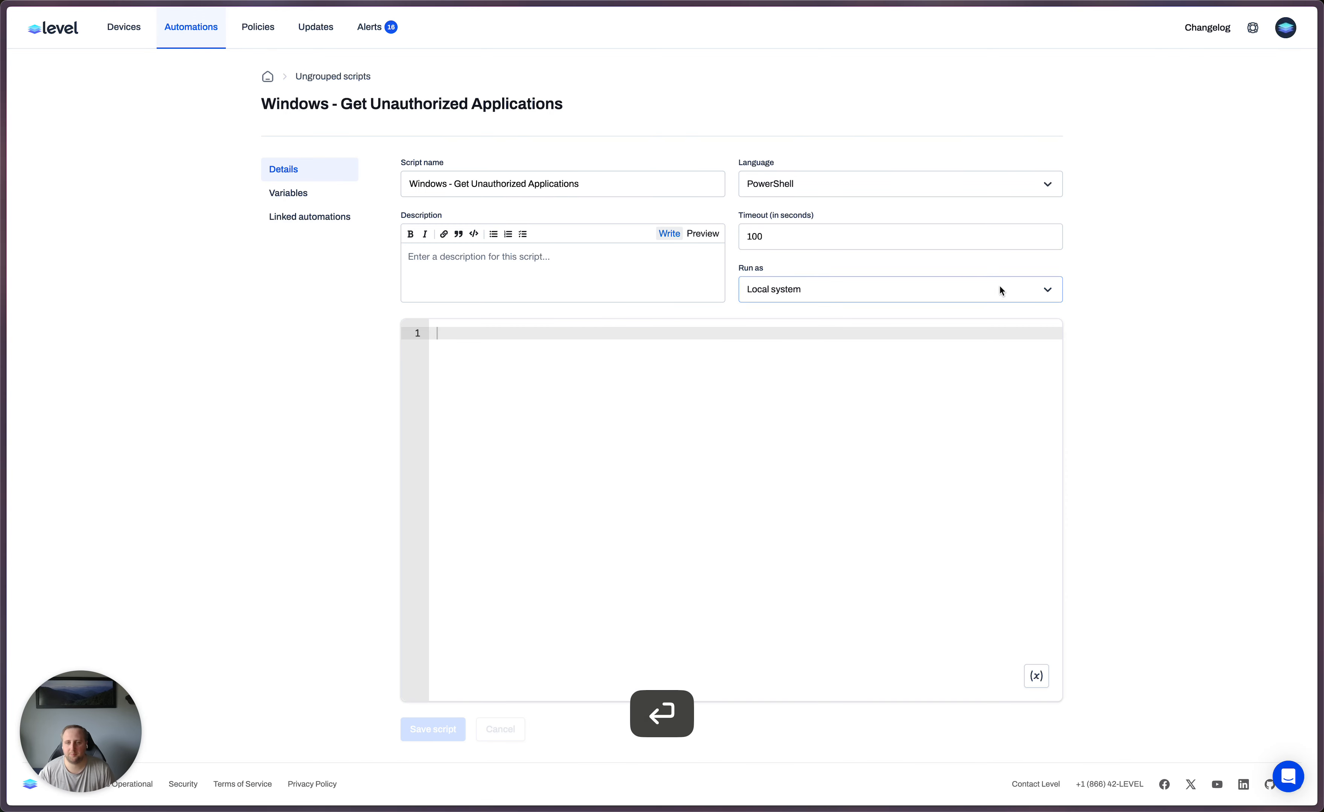
key("super+c")
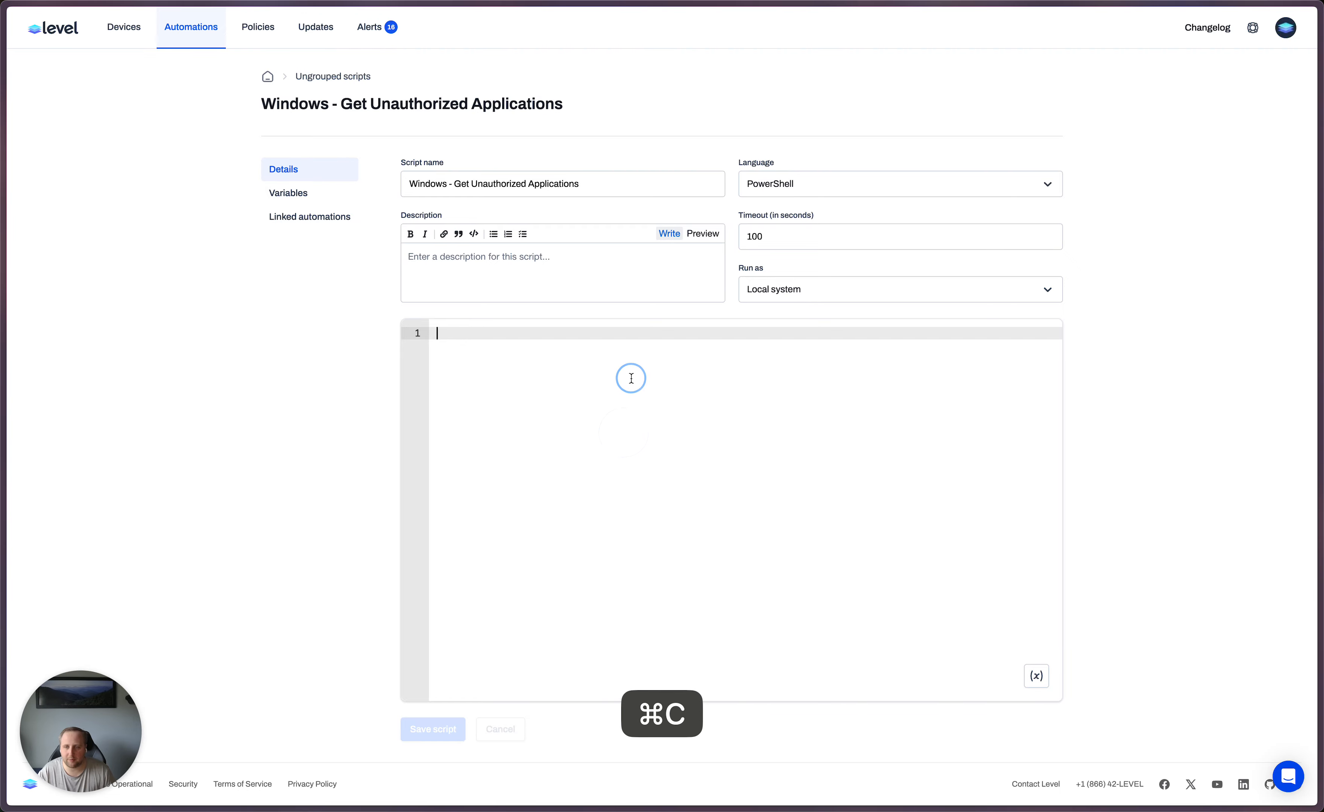
key("super+v")
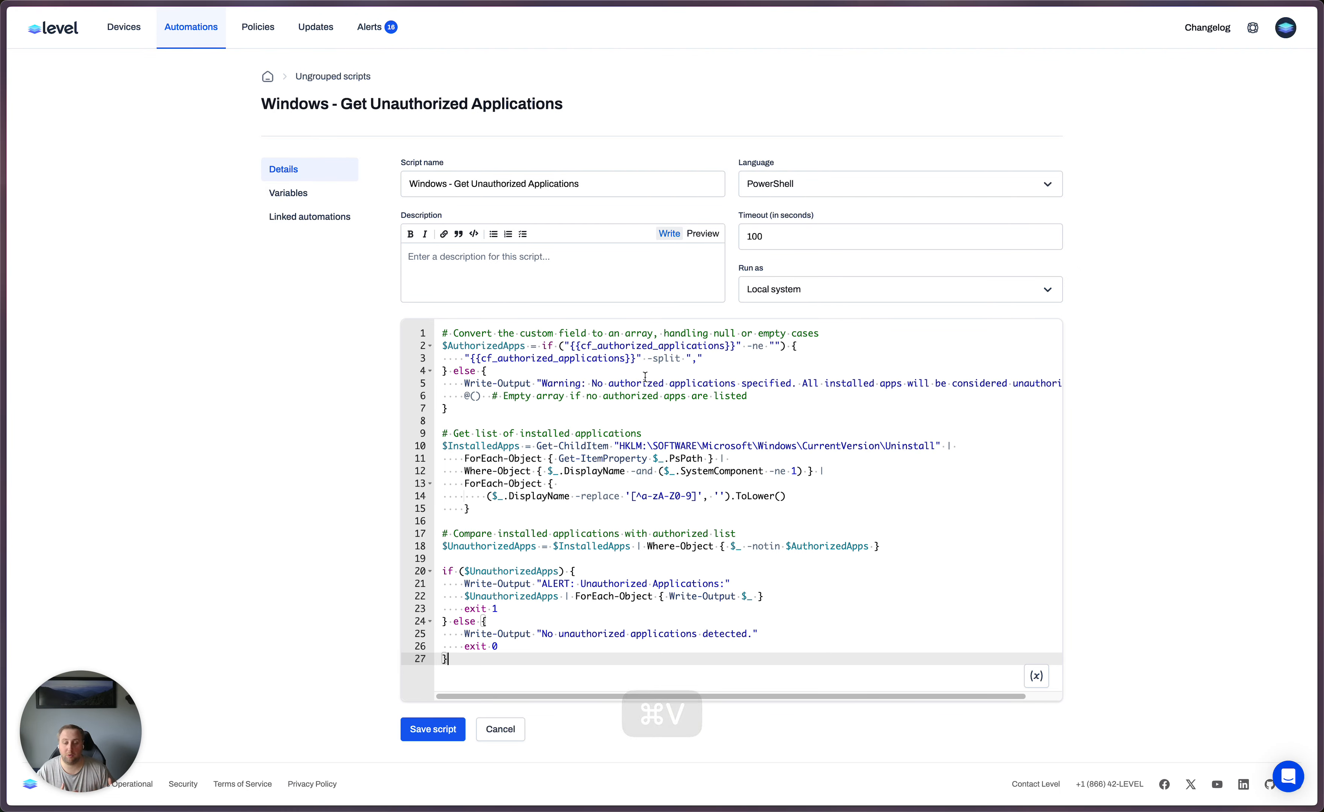
- Examine how the script turns the cf_authorized_applications custom field into the $AuthorizedApps array and handles an empty value
double_click(592, 346)
double_click(593, 359)
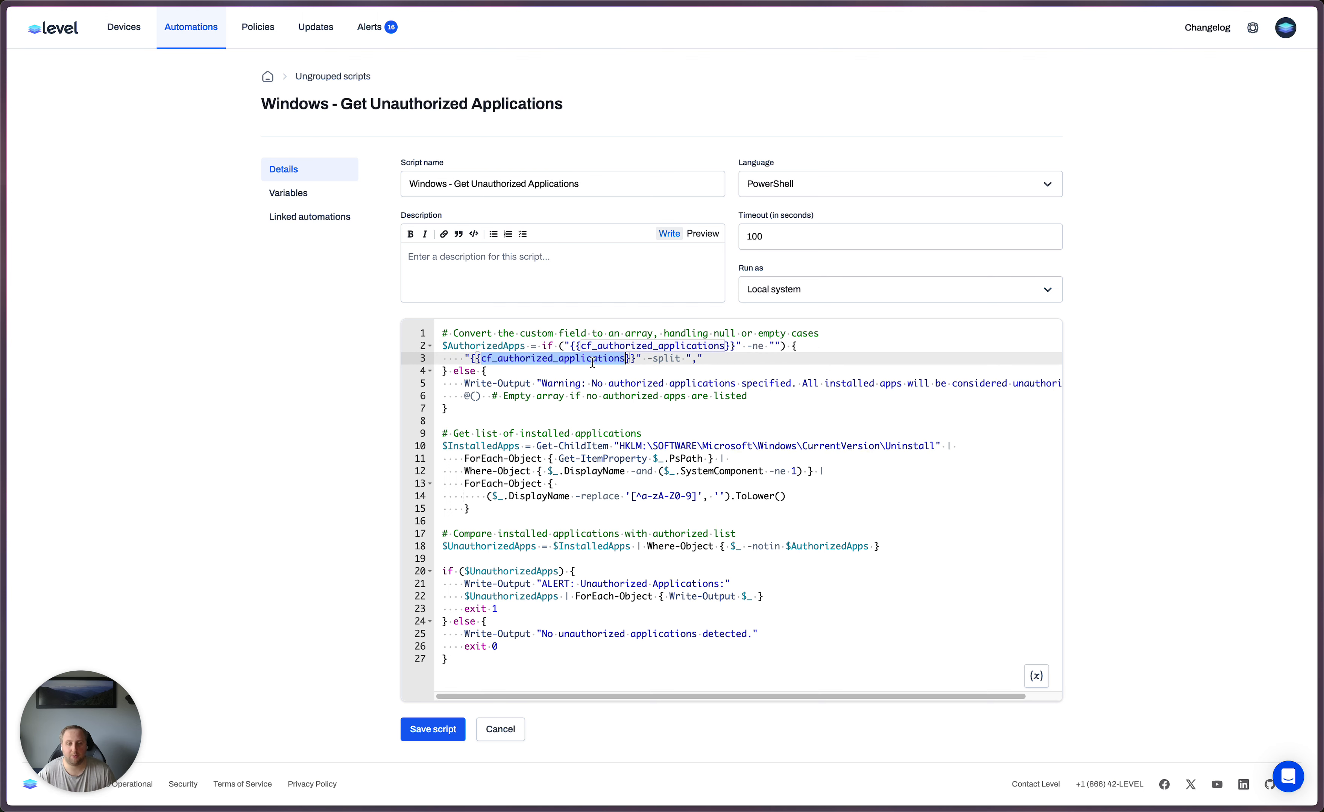
left_click_drag(460, 344, 799, 397)
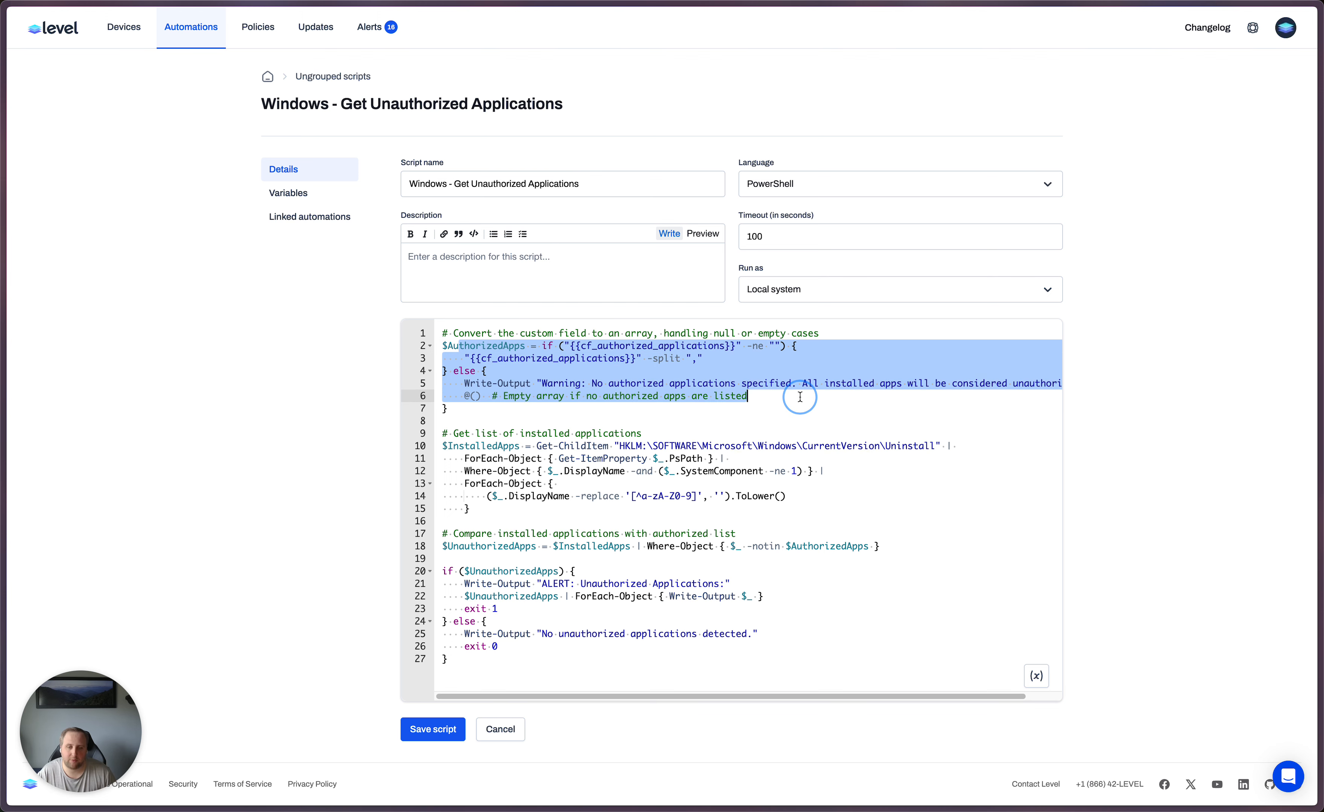
left_click(493, 334)
double_click(488, 357)
double_click(493, 346)
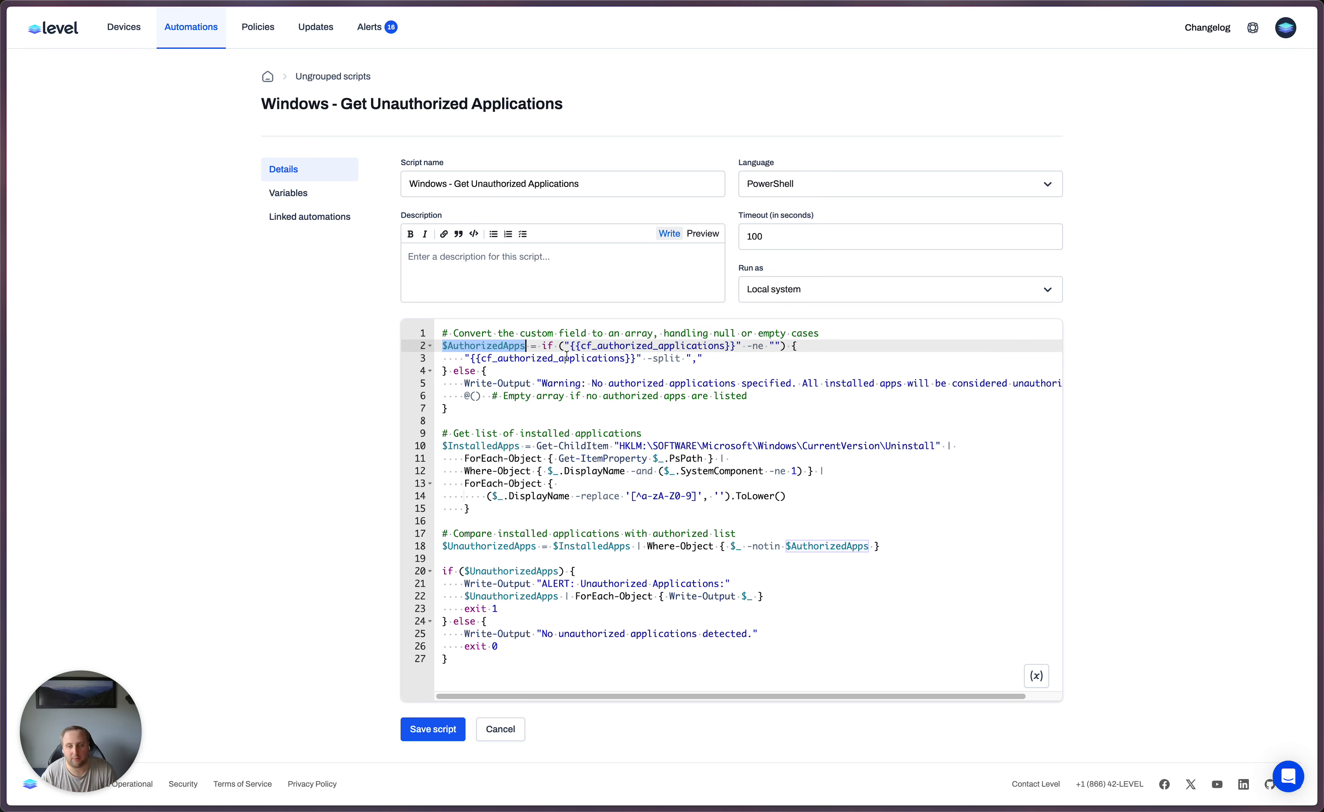
- Examine how the script lists installed applications from the registry and filters them against $AuthorizedApps into $UnauthorizedApps
left_click_drag(464, 446, 846, 503)
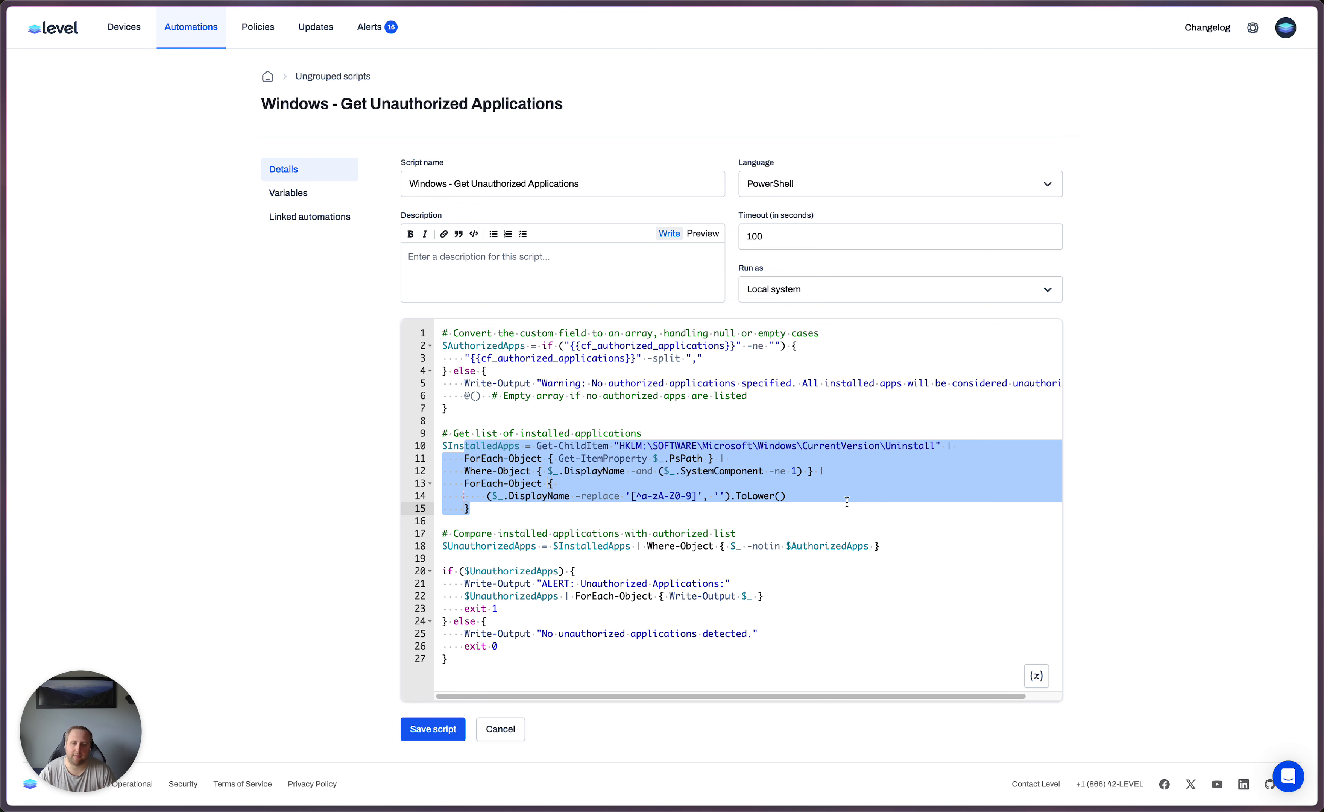
left_click_drag(881, 546, 441, 532)
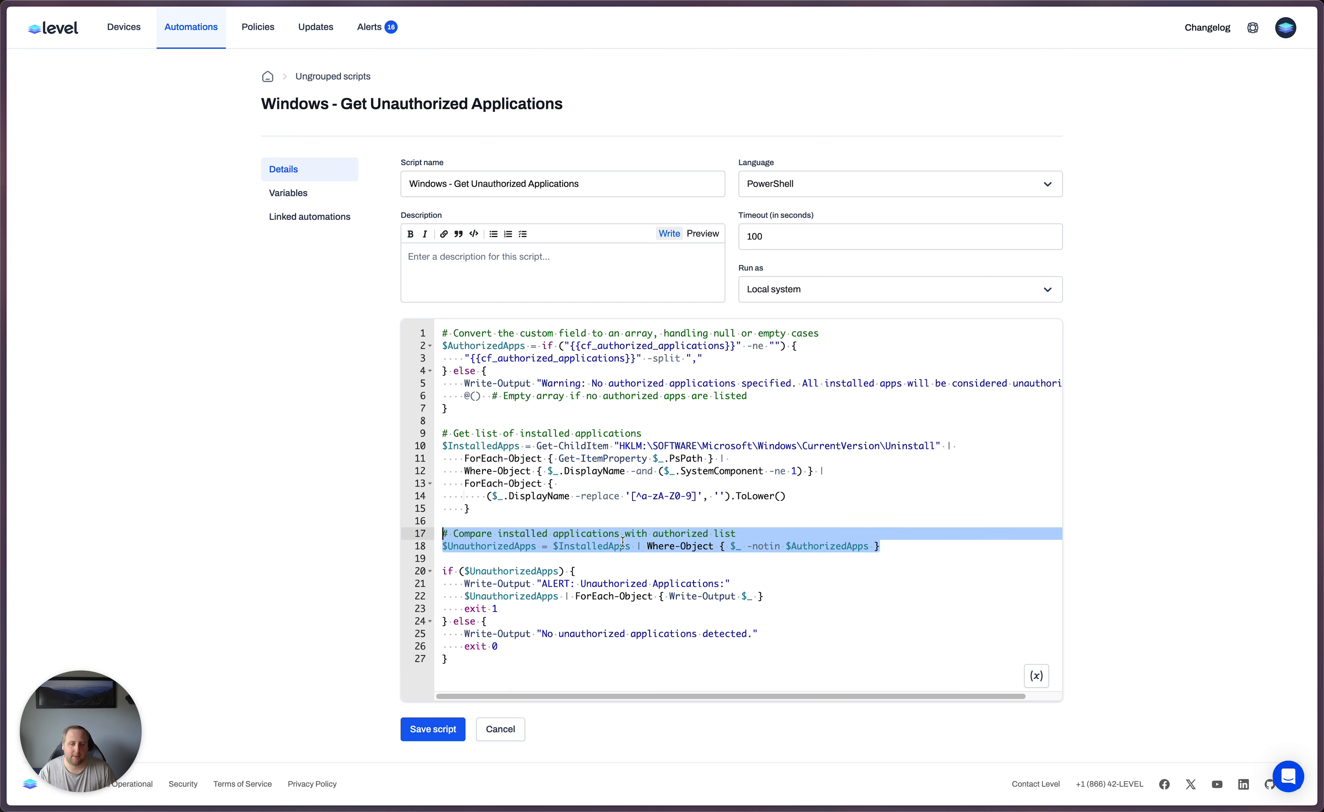
double_click(598, 546)
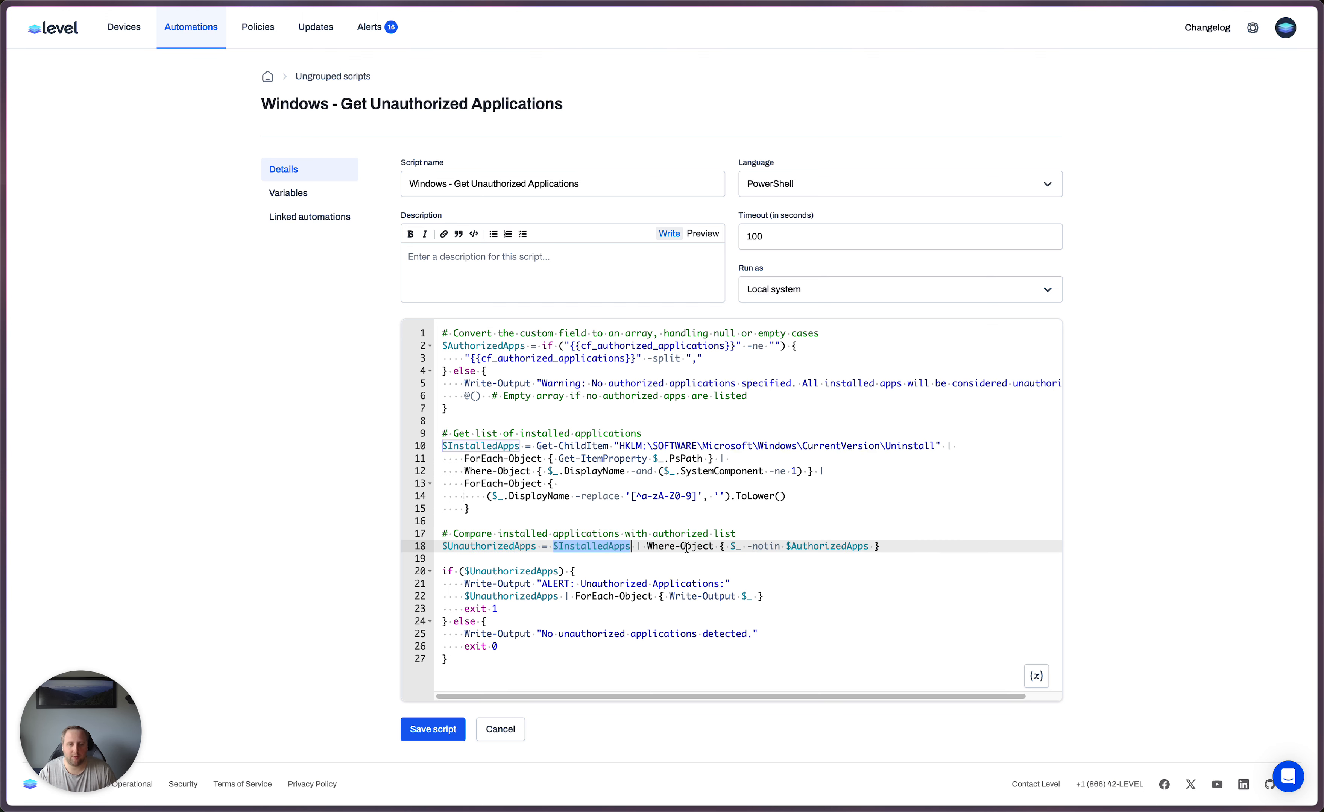
left_click(819, 546)
double_click(819, 546)
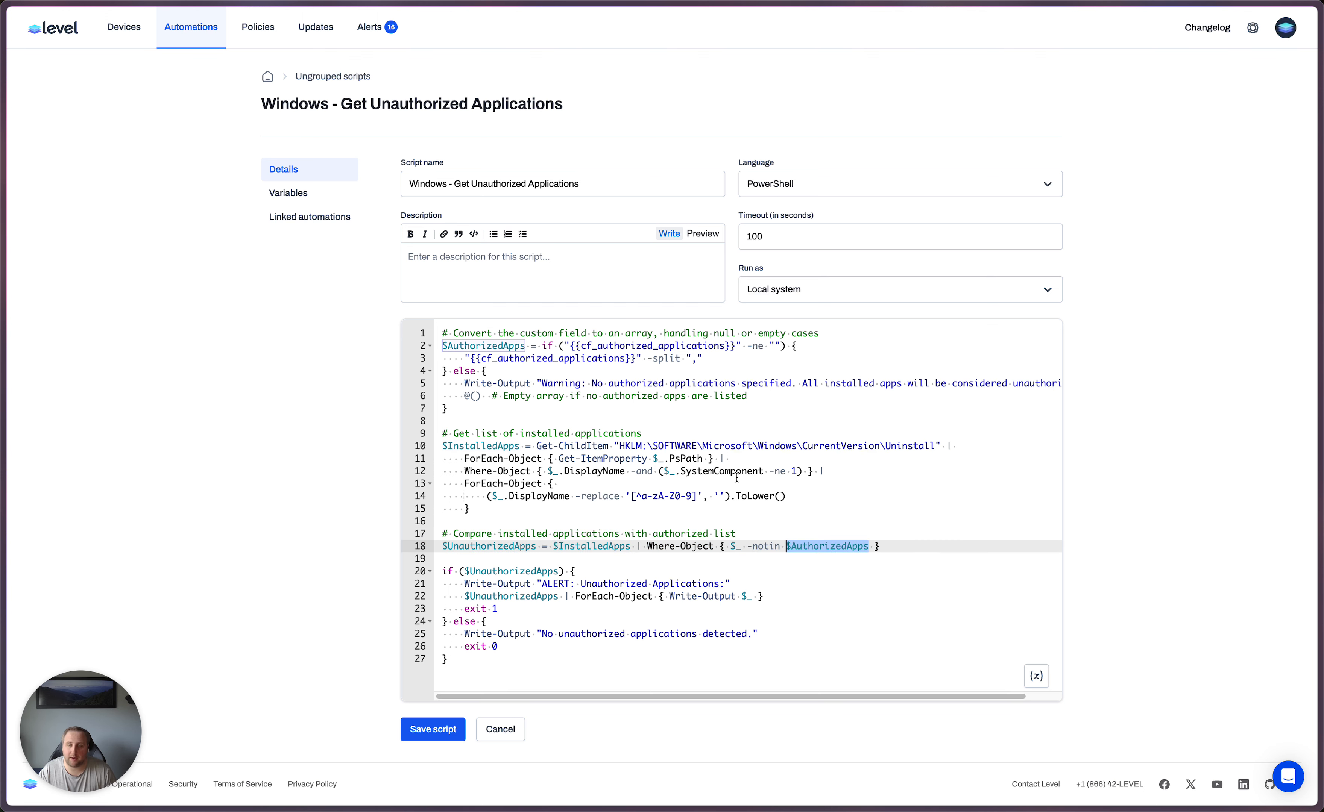
double_click(504, 548)
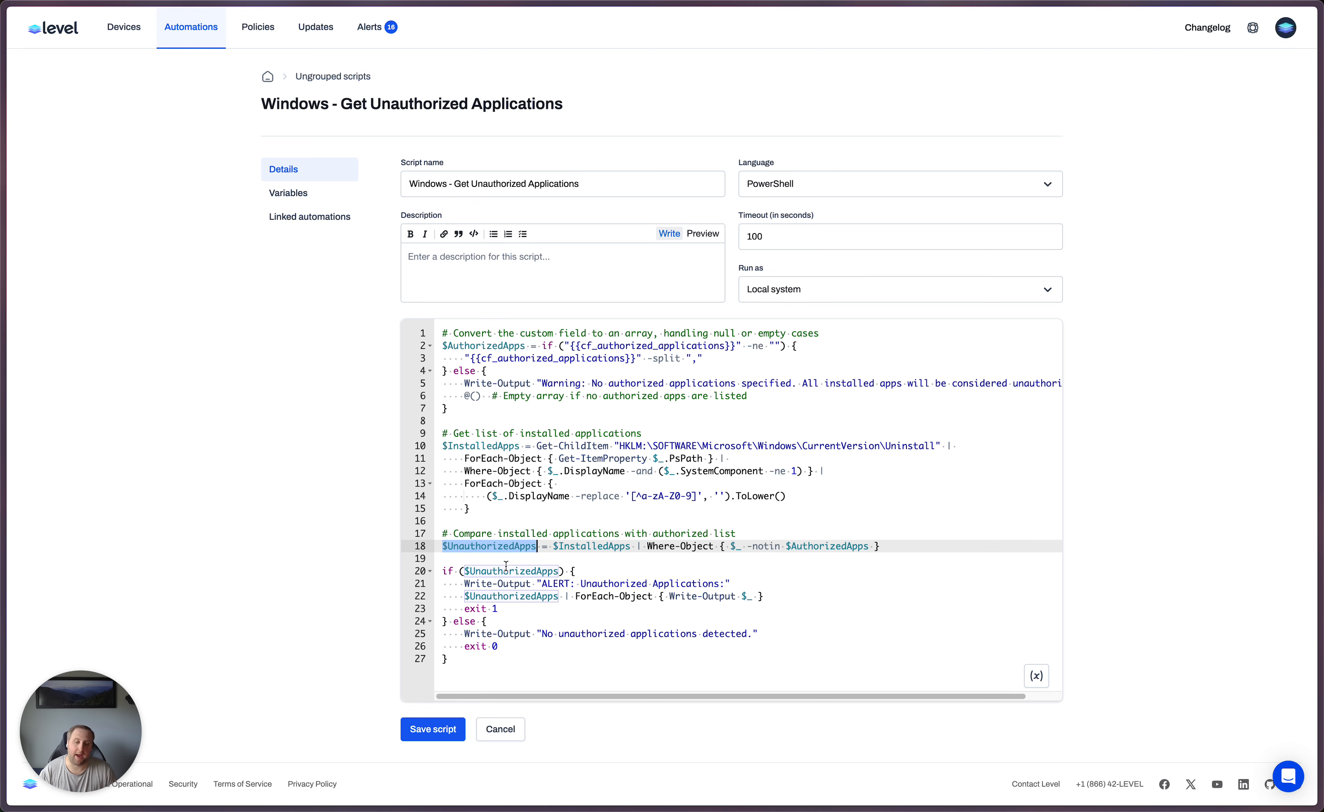
- Examine the script's closing if/else block, including its alert output, application listing and exit codes
left_click_drag(443, 571, 664, 573)
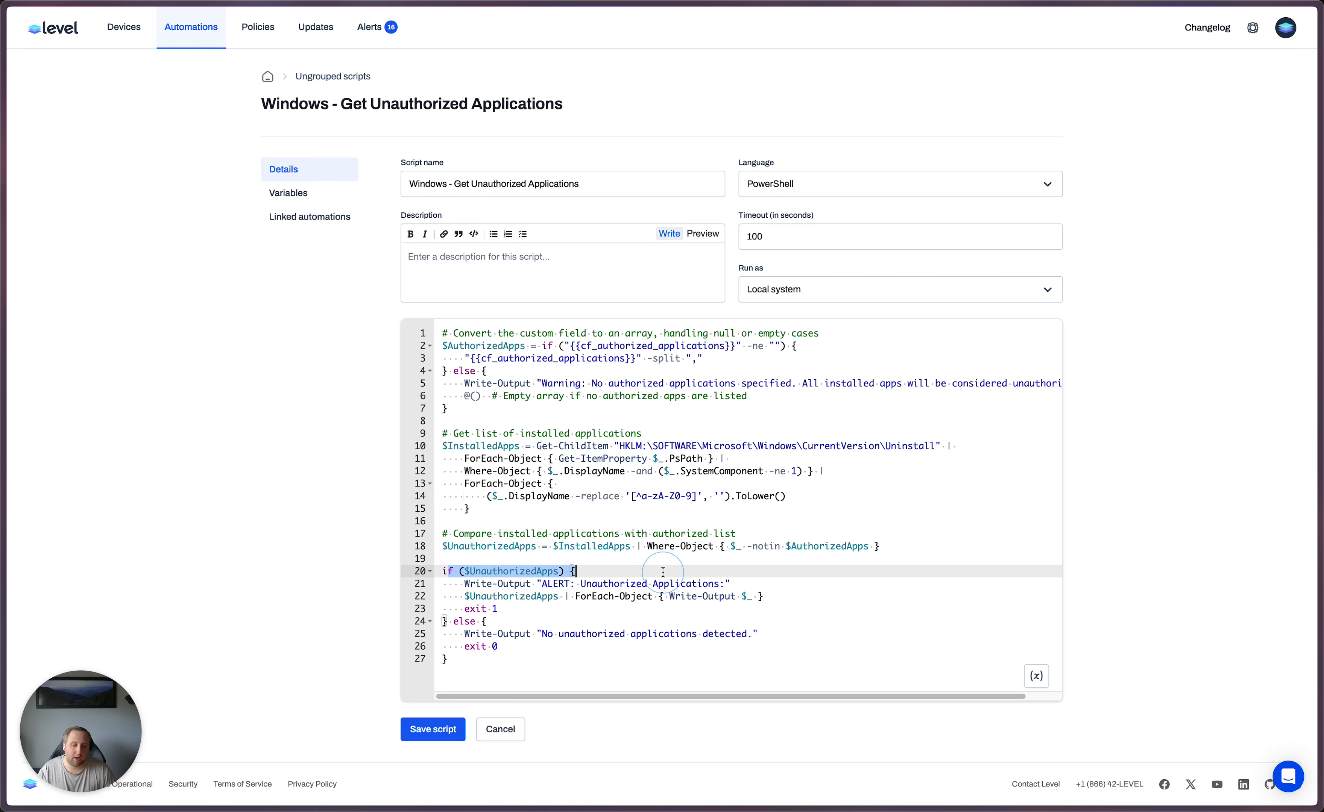
left_click_drag(482, 585, 650, 584)
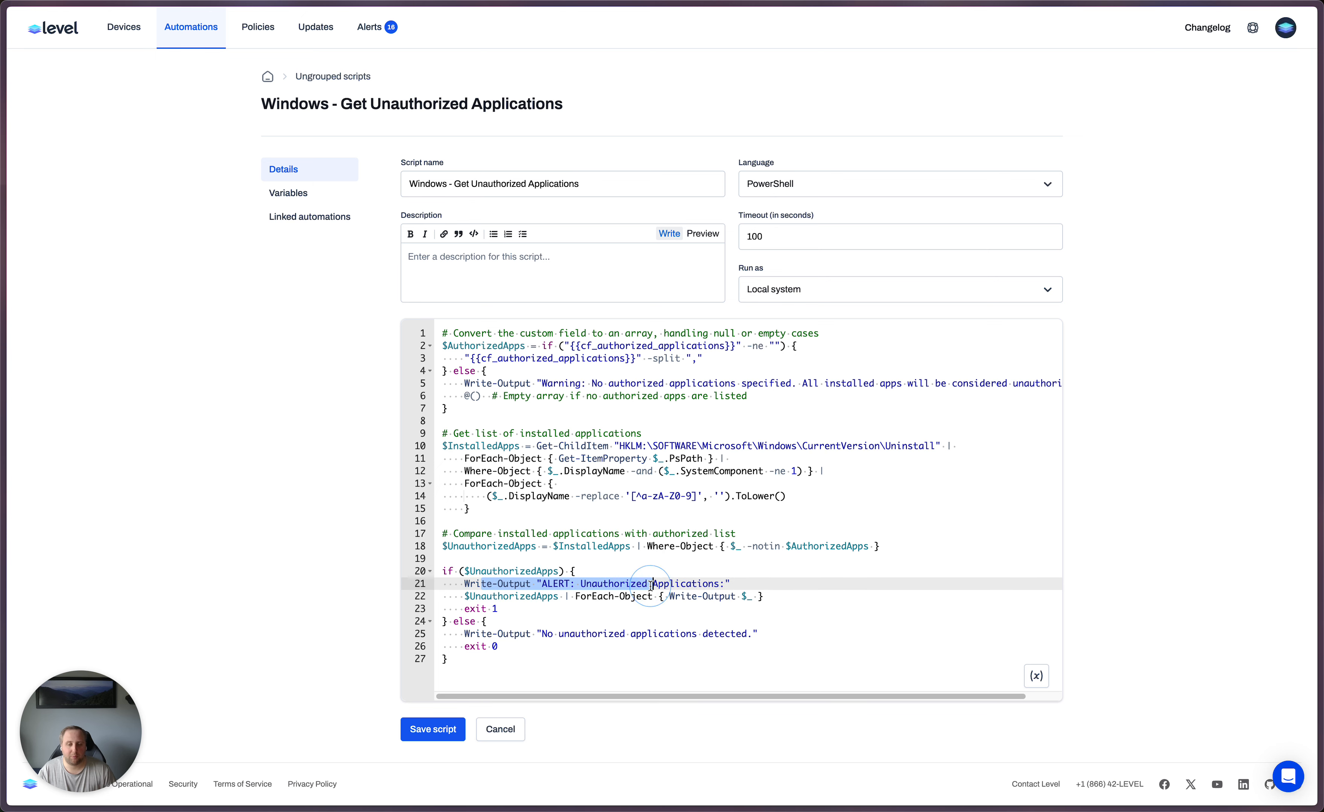
double_click(551, 584)
left_click_drag(492, 596, 764, 597)
left_click(402, 609)
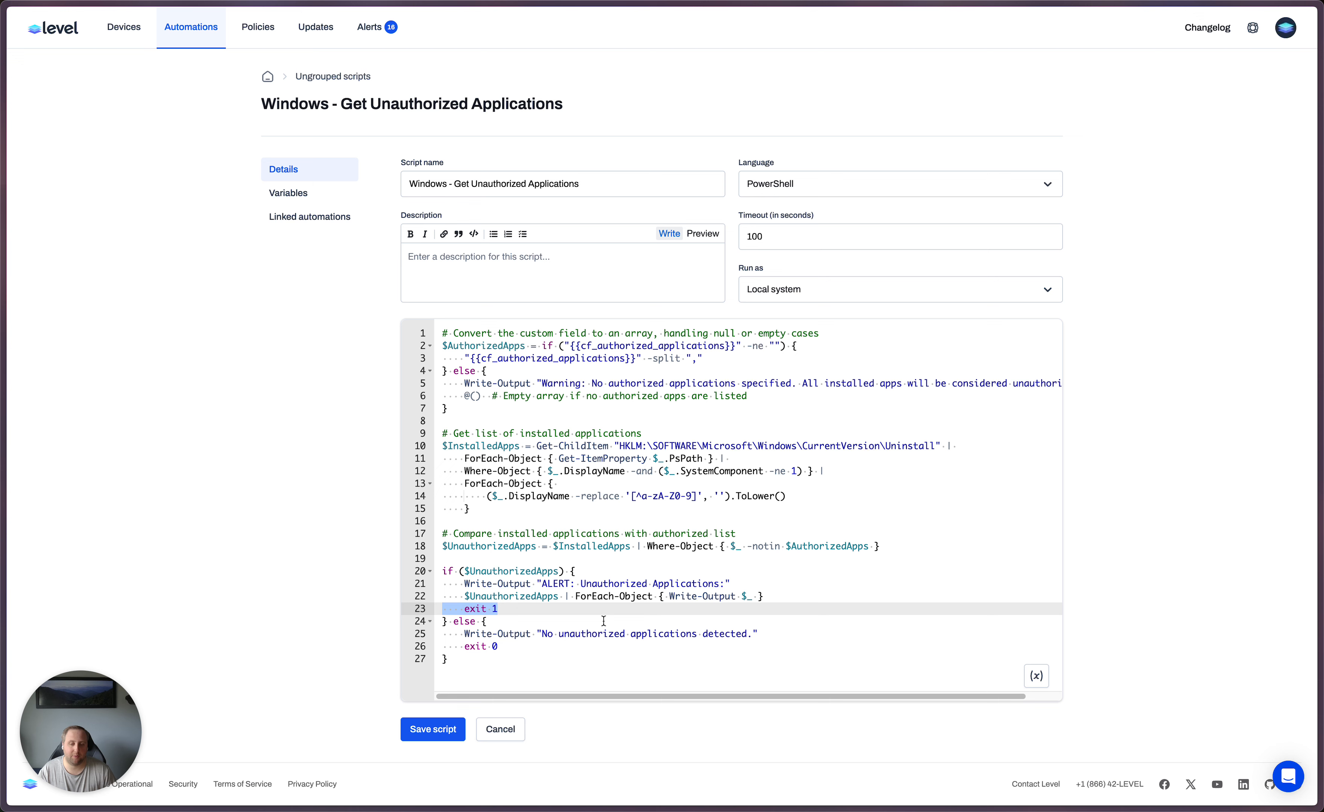
left_click_drag(504, 626, 612, 662)
left_click(600, 644)
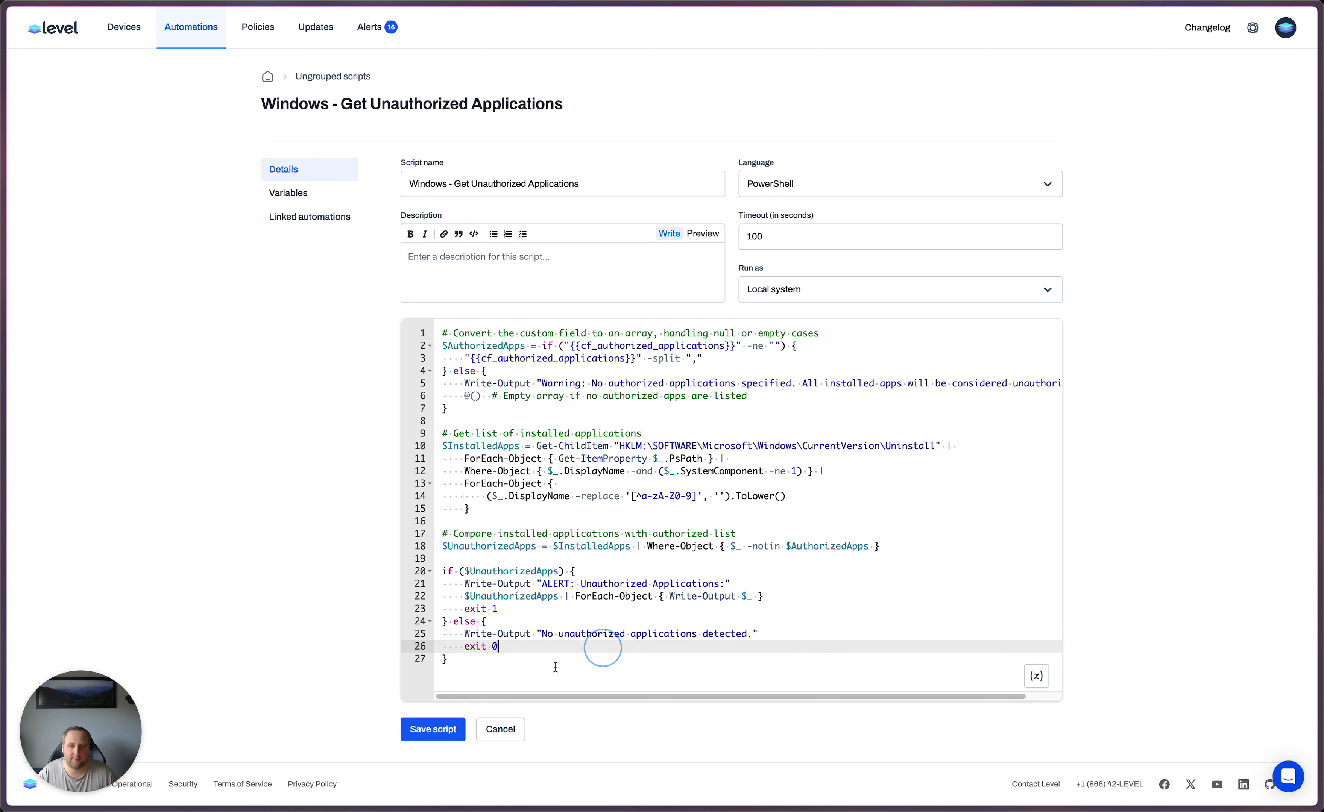
- Save the Windows - Get Unauthorized Applications script and open the Security monitor policy
left_click(410, 736)
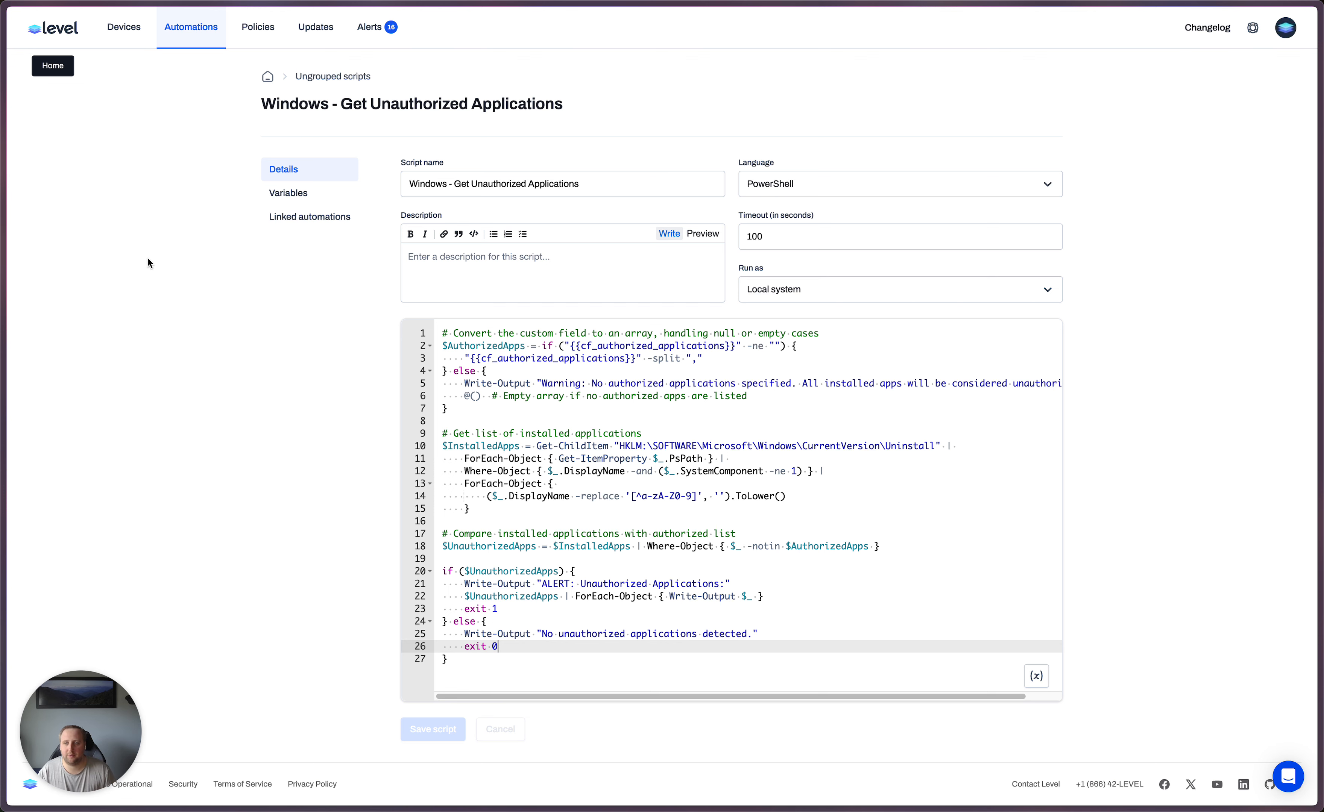
left_click(253, 31)
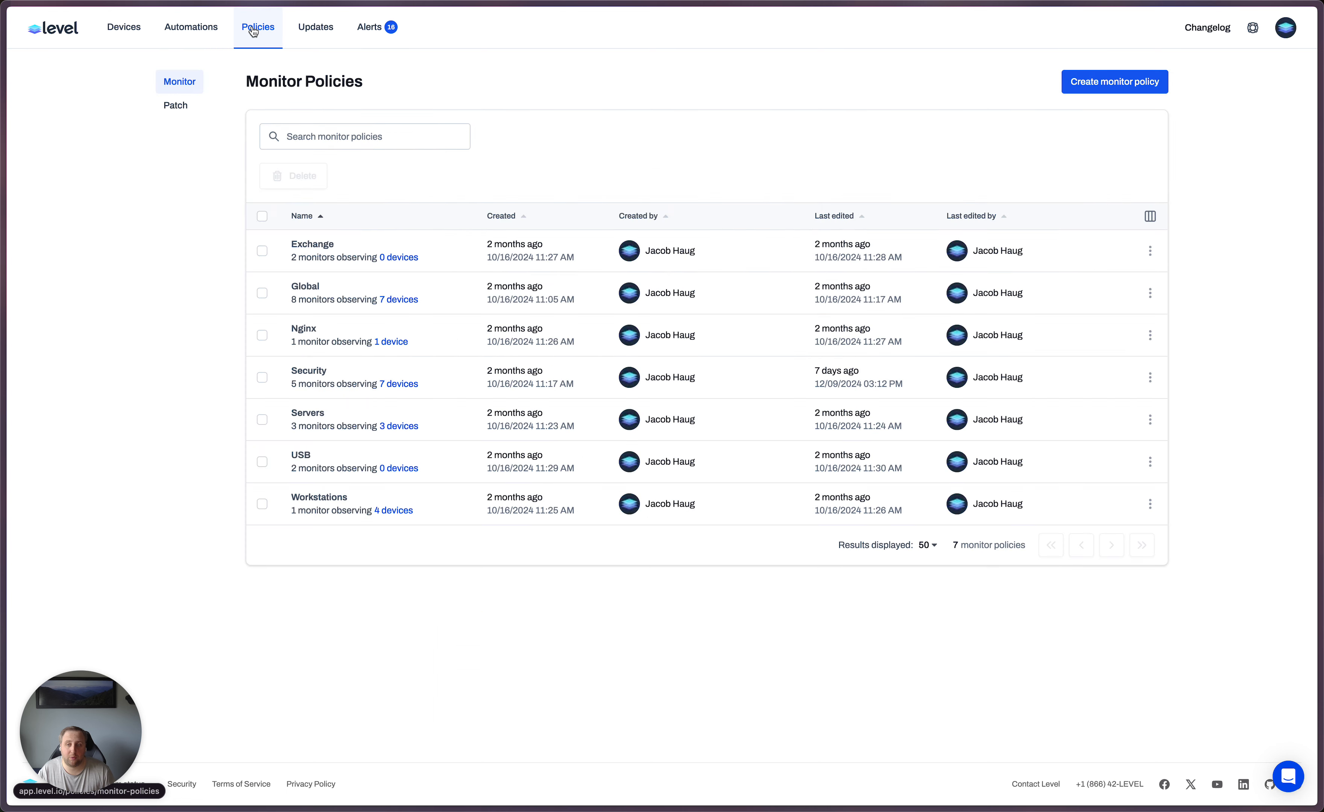
left_click(308, 371)
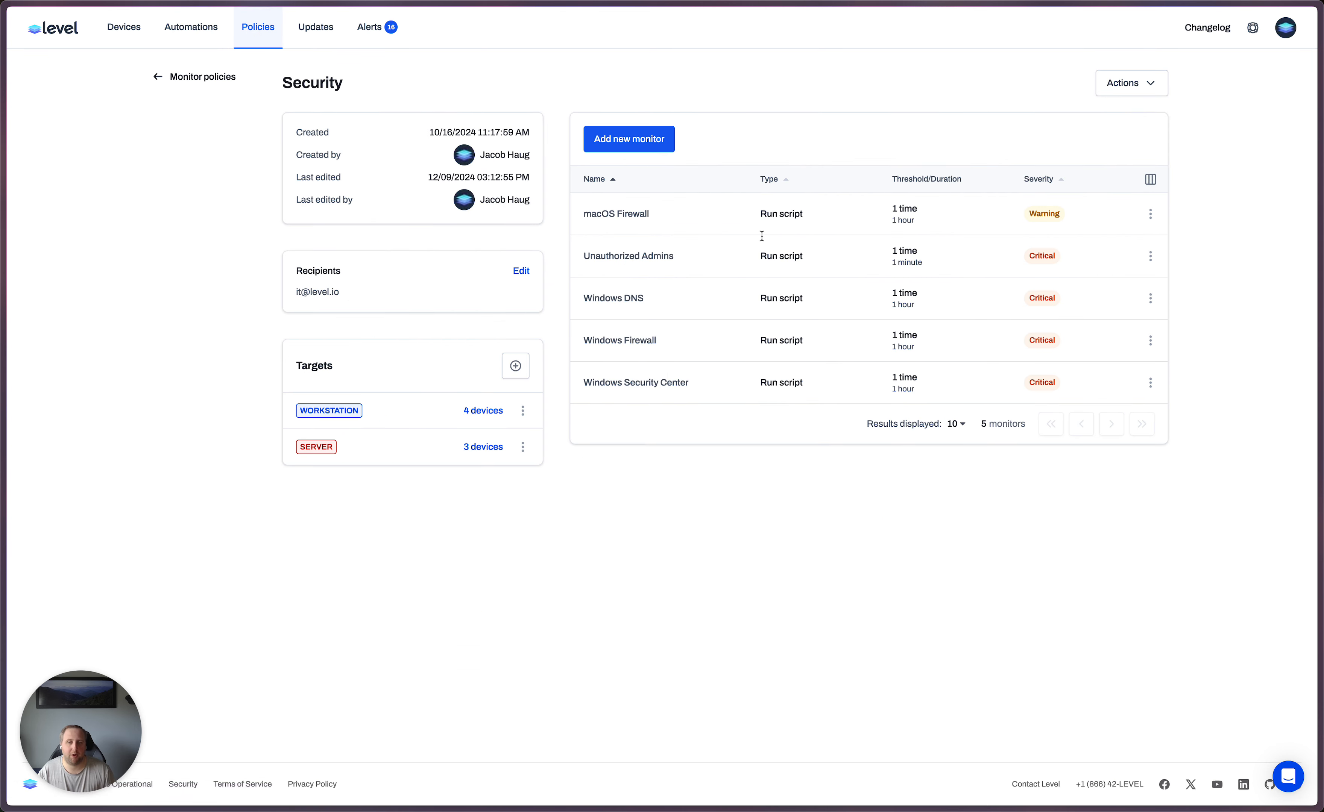
- Start a new monitor in the Security policy named Unauthorized Application Detected, with type Run script and severity Warning
left_click(647, 141)
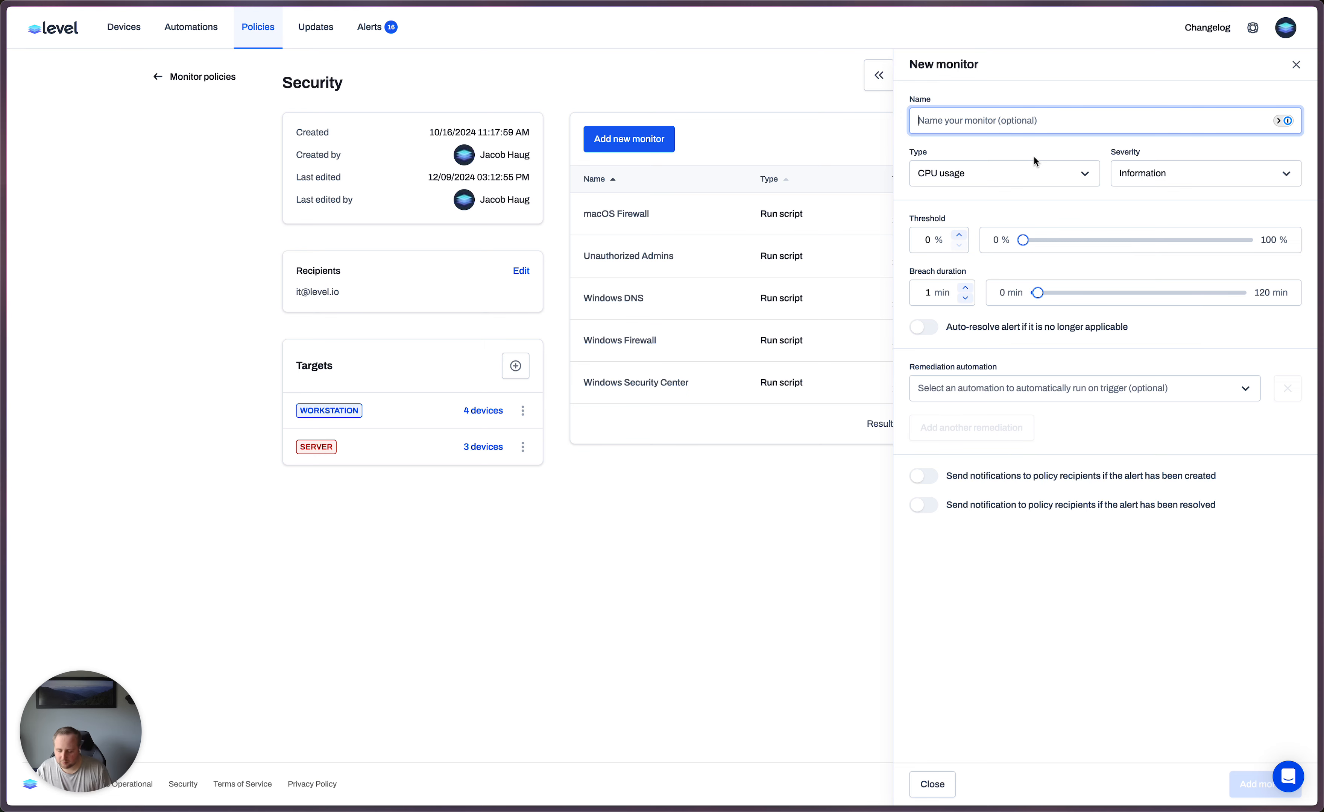
type("U")
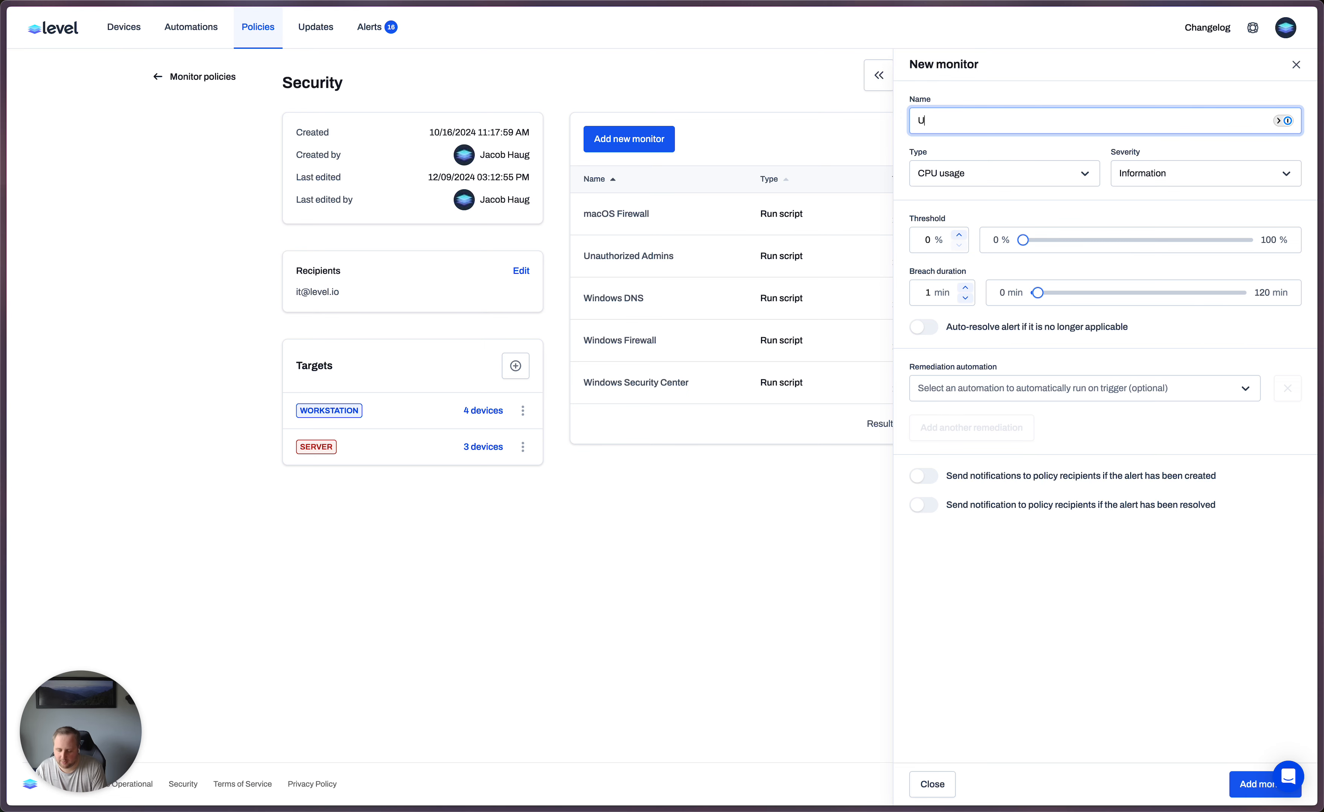
type("nauthoriz")
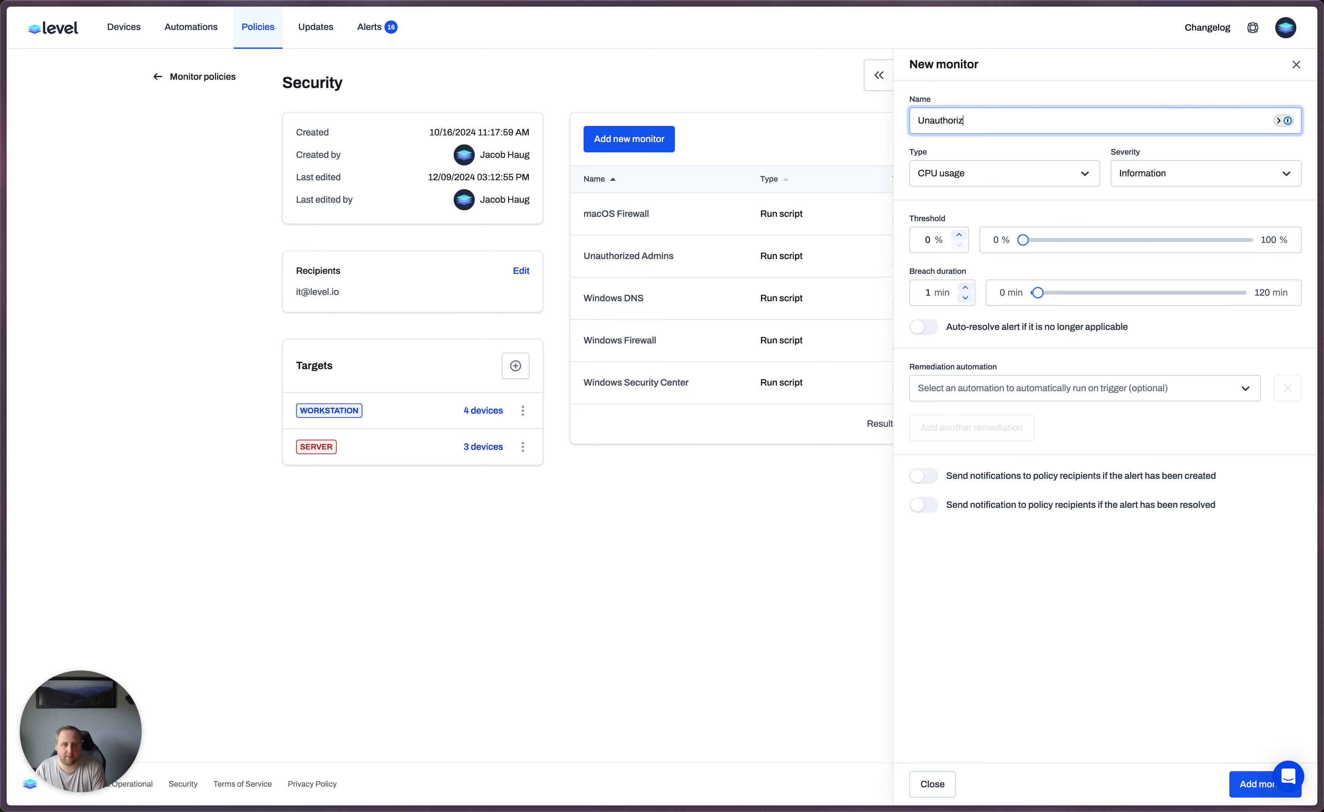
type("ed Application Detected")
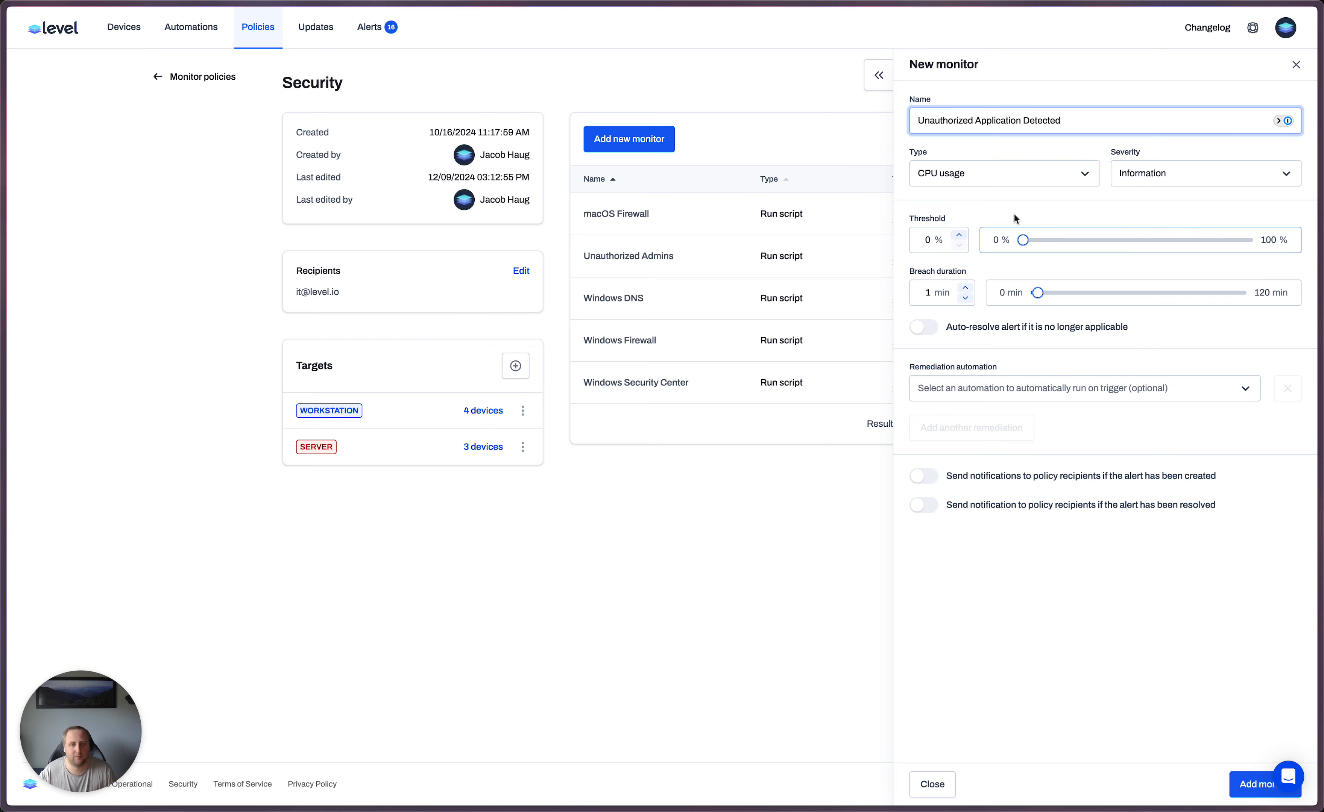
left_click(1004, 175)
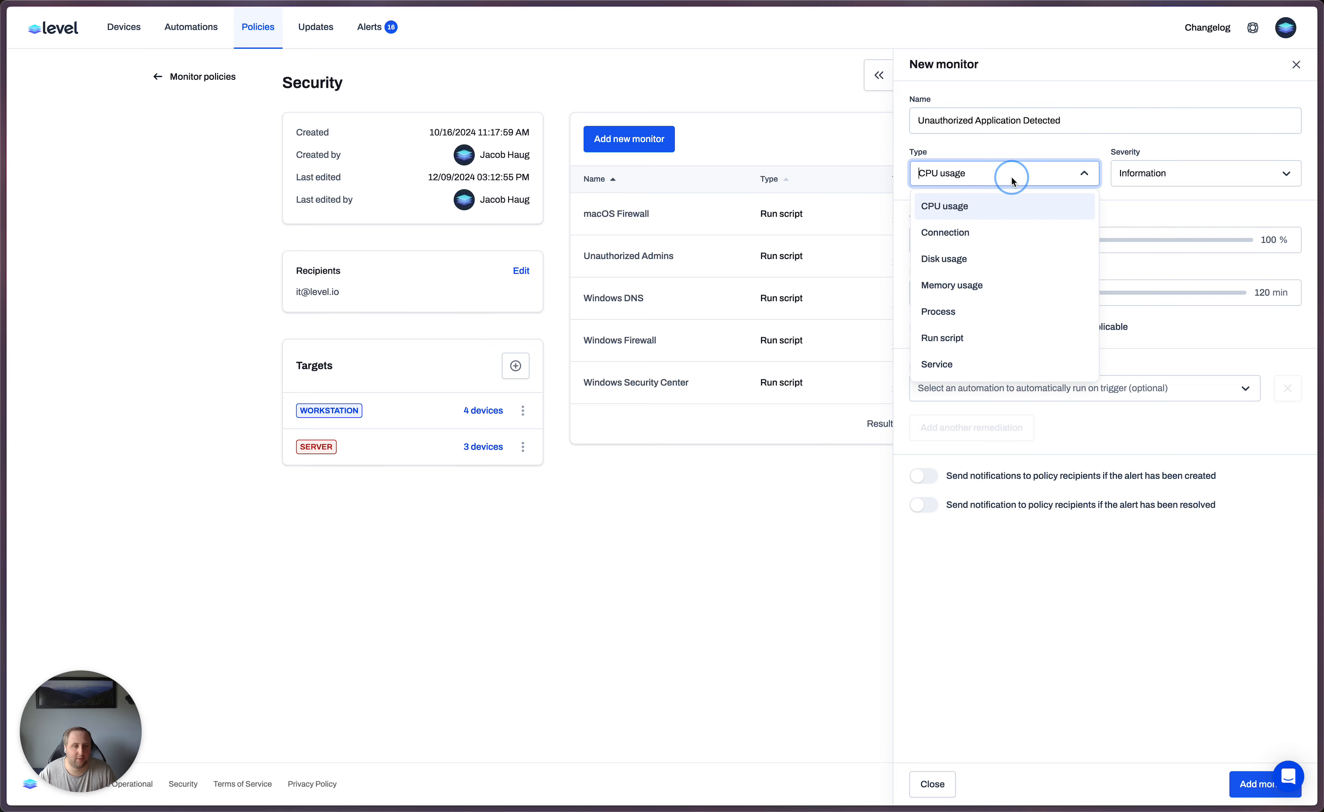
left_click(982, 331)
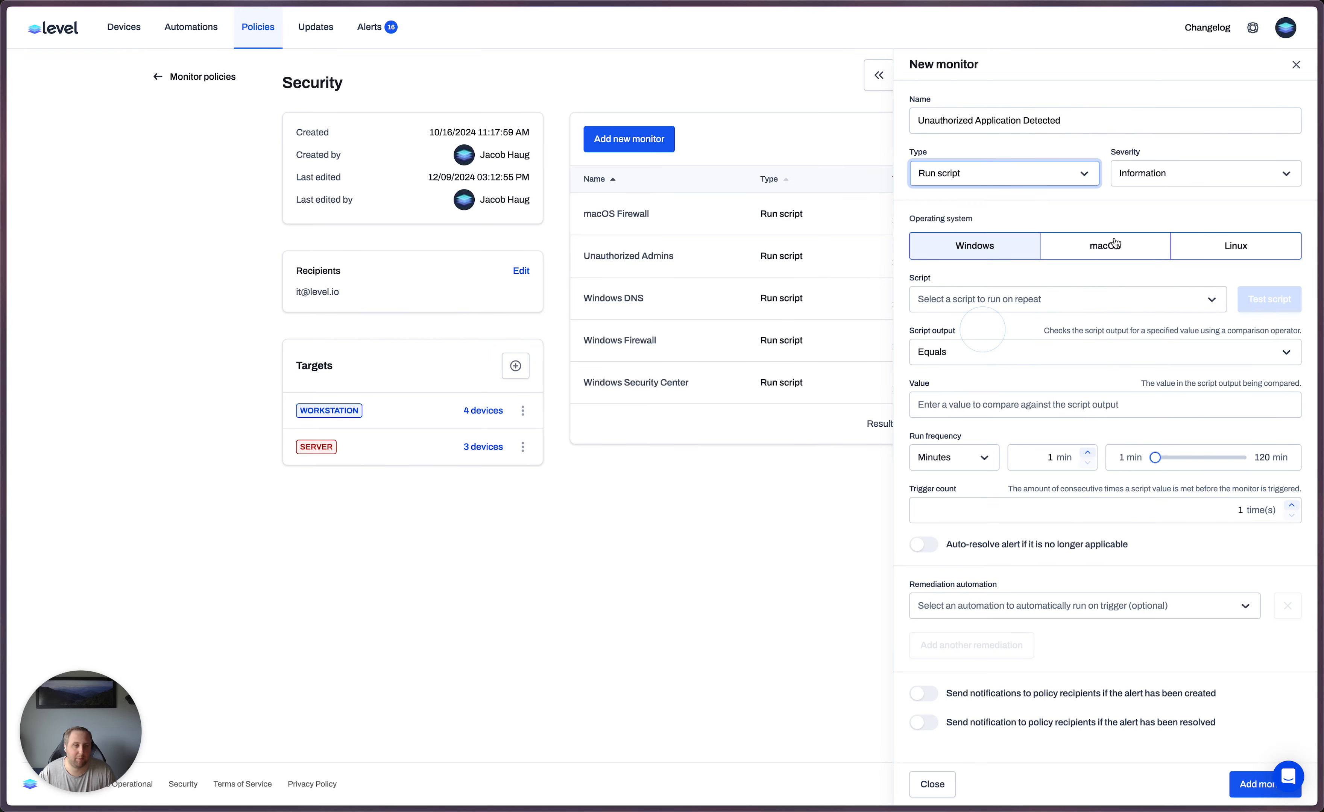
left_click(1168, 175)
left_click(1182, 228)
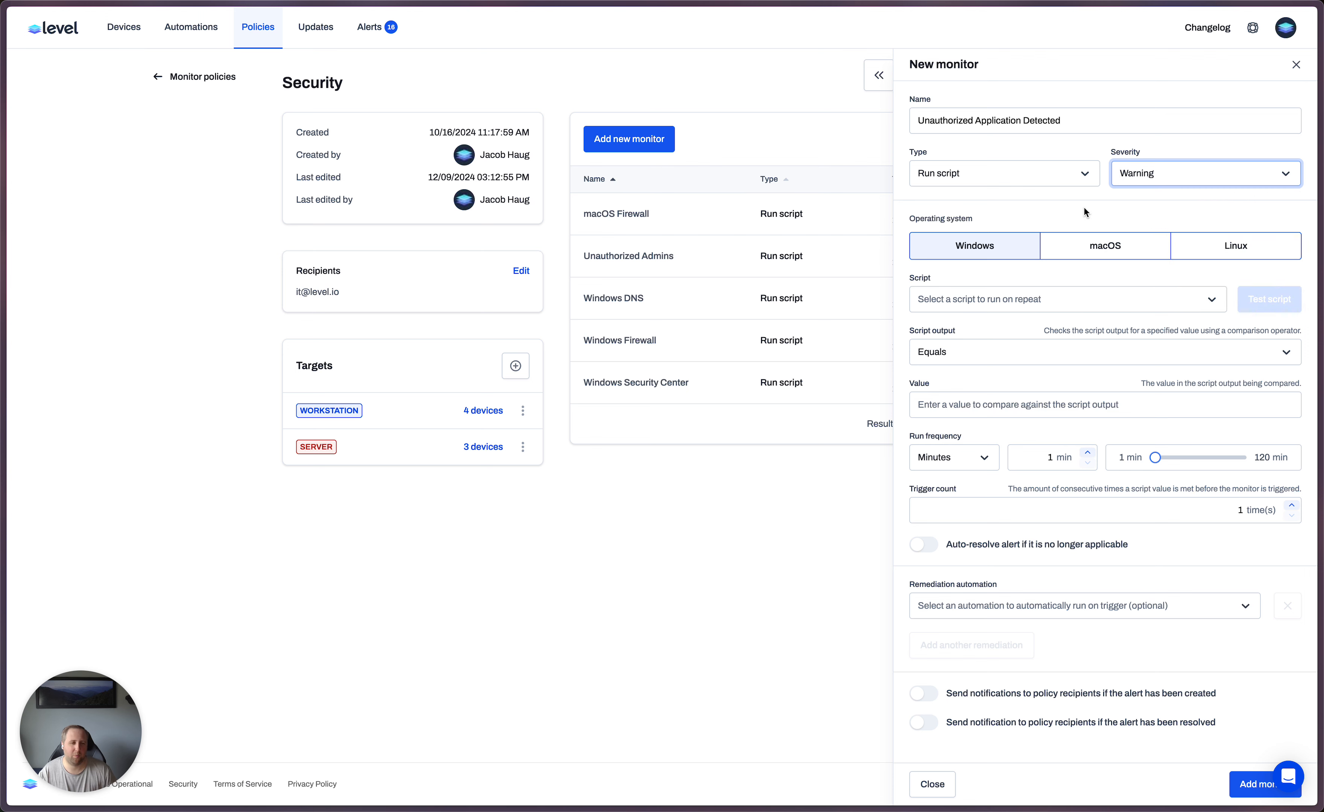
- Assign the Windows - Get Unauthorized Applications script to the monitor and set its output condition to Contains ALERT
left_click(973, 299)
type("get")
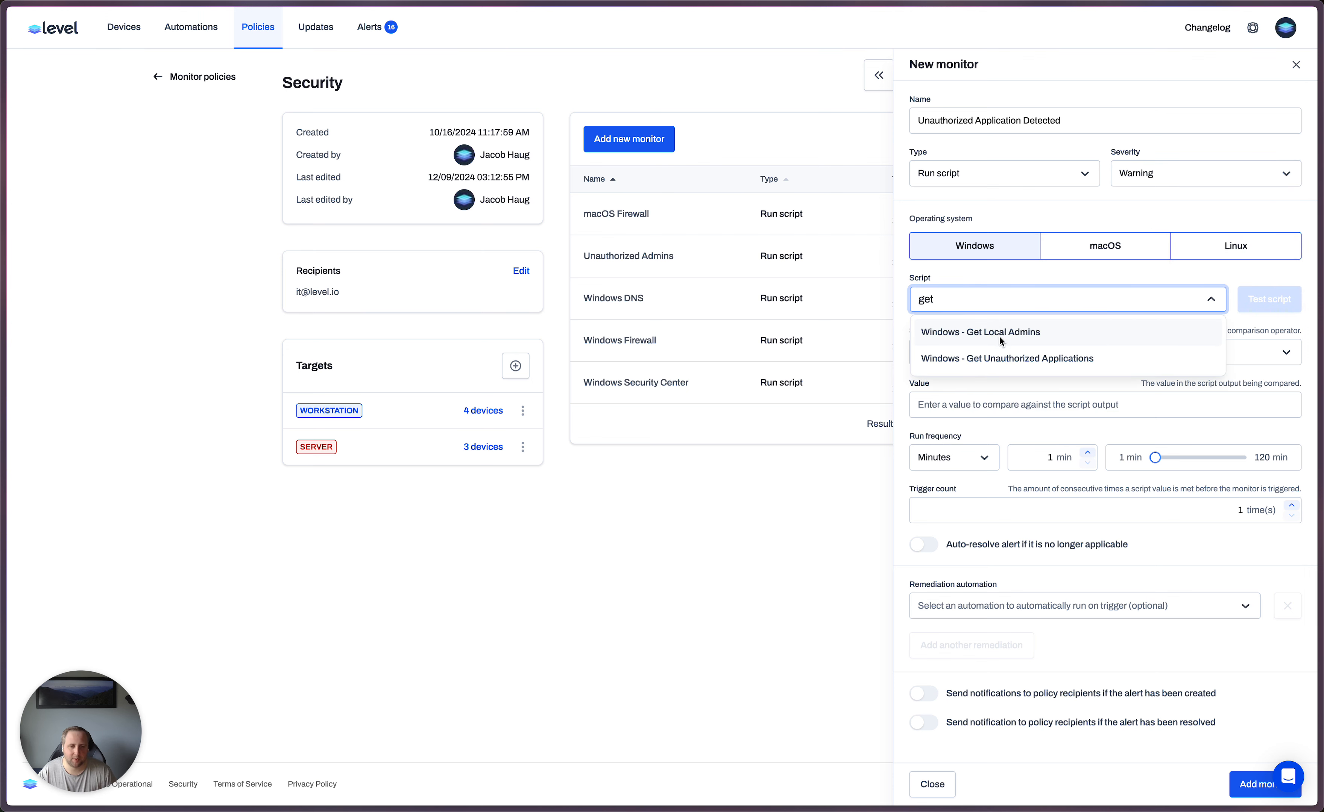
left_click(1008, 359)
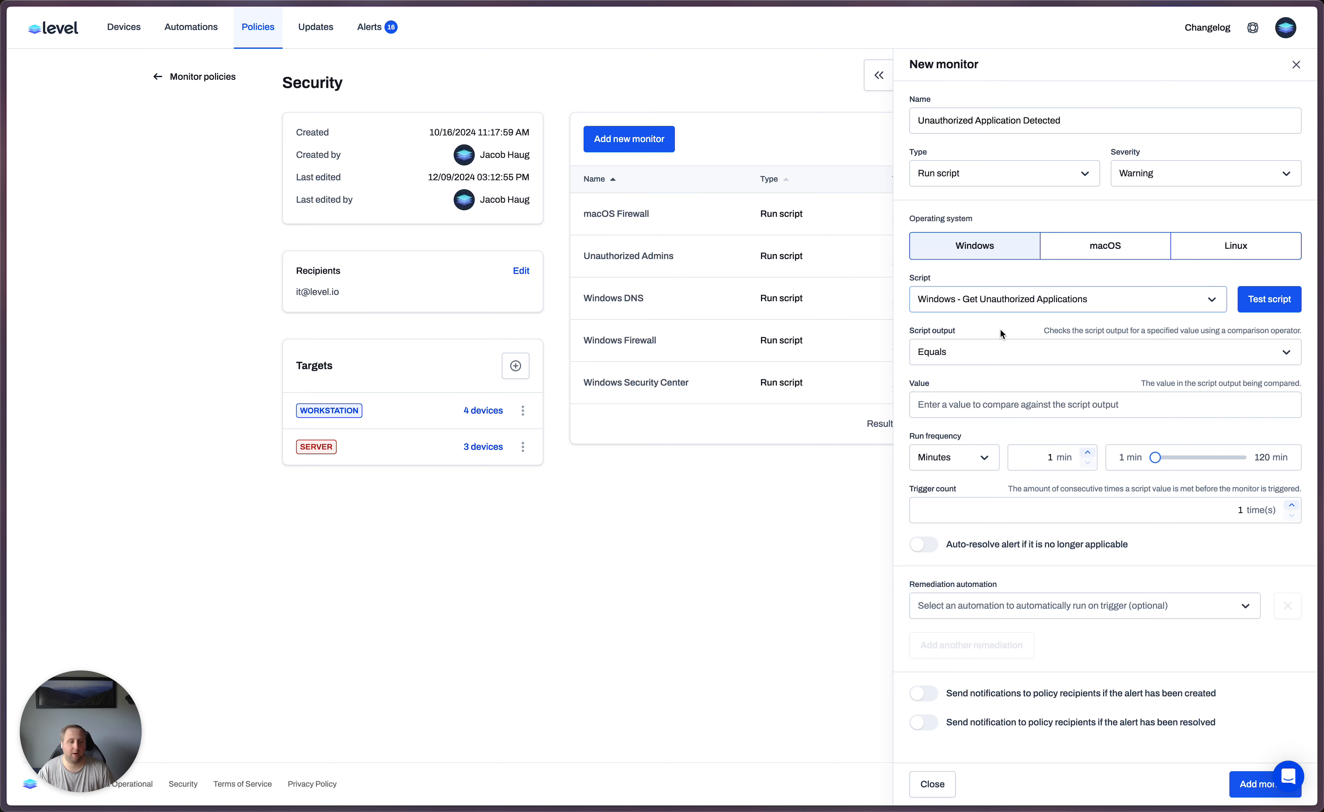
left_click(991, 352)
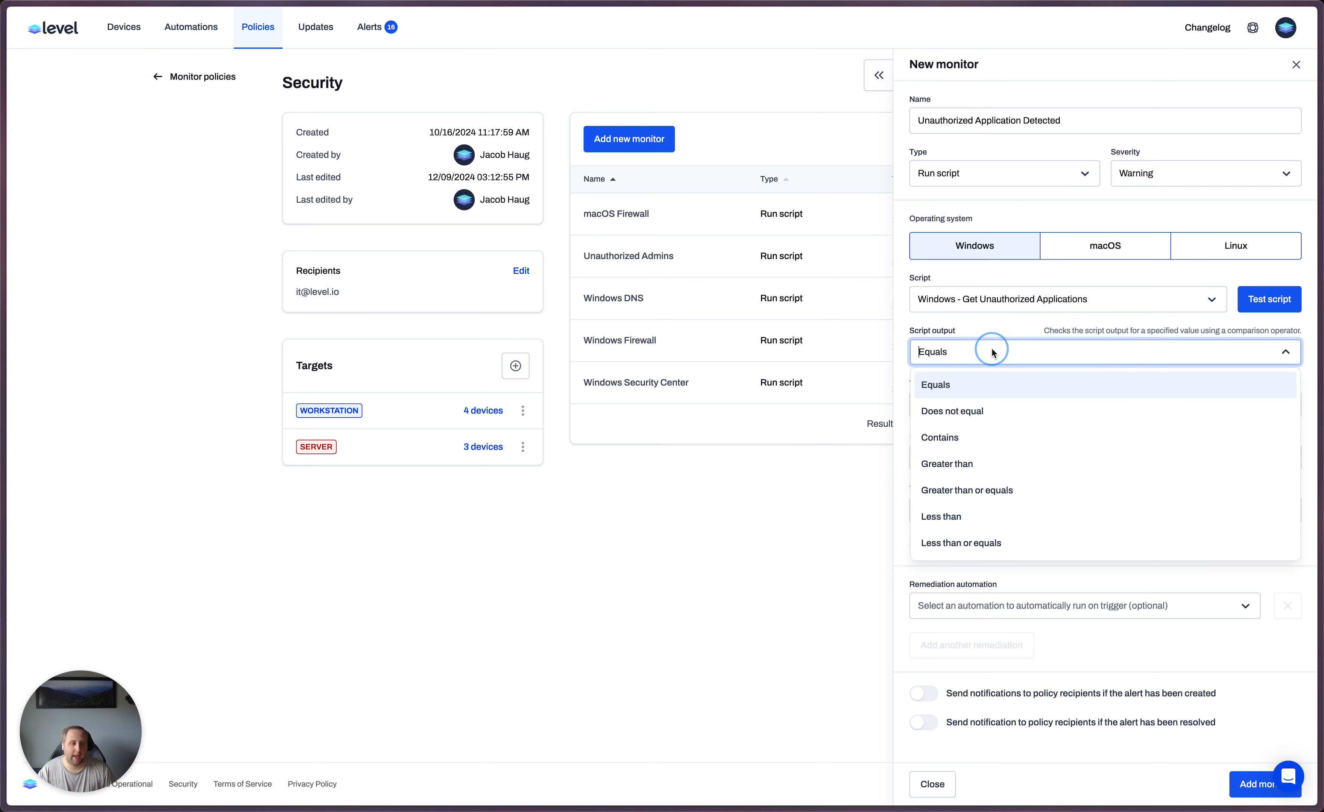
left_click(973, 439)
left_click(980, 412)
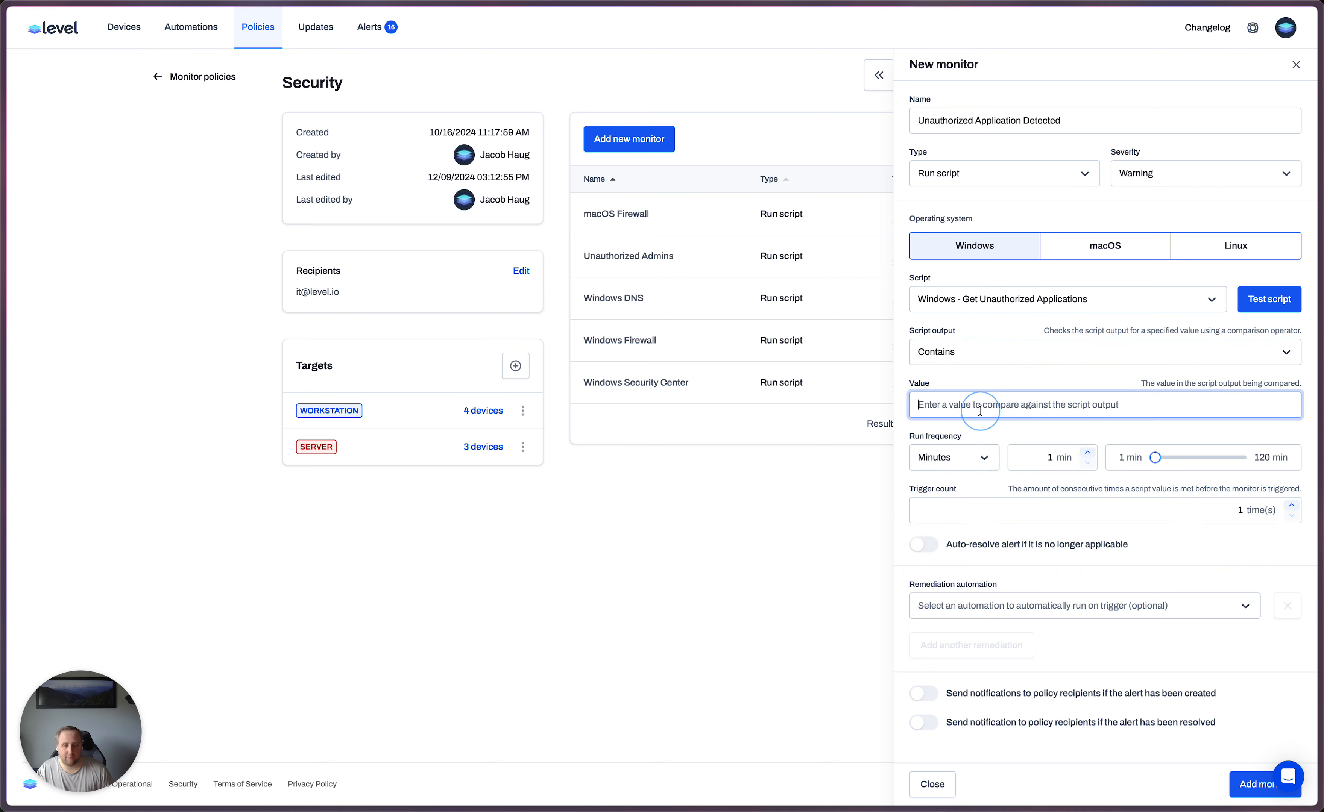
type("ALERT")
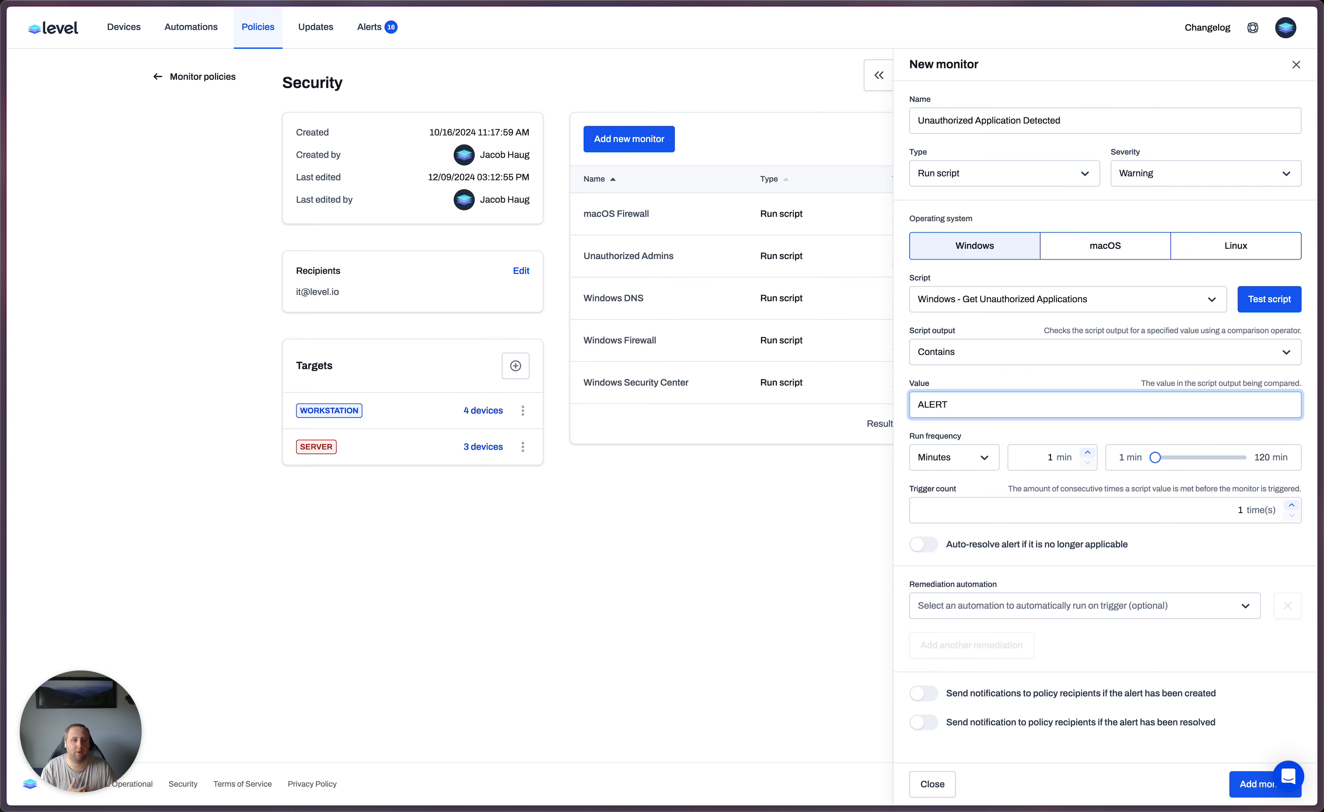
- Enable auto-resolving of alerts that are no longer applicable and add the monitor to the policy
left_click(971, 435)
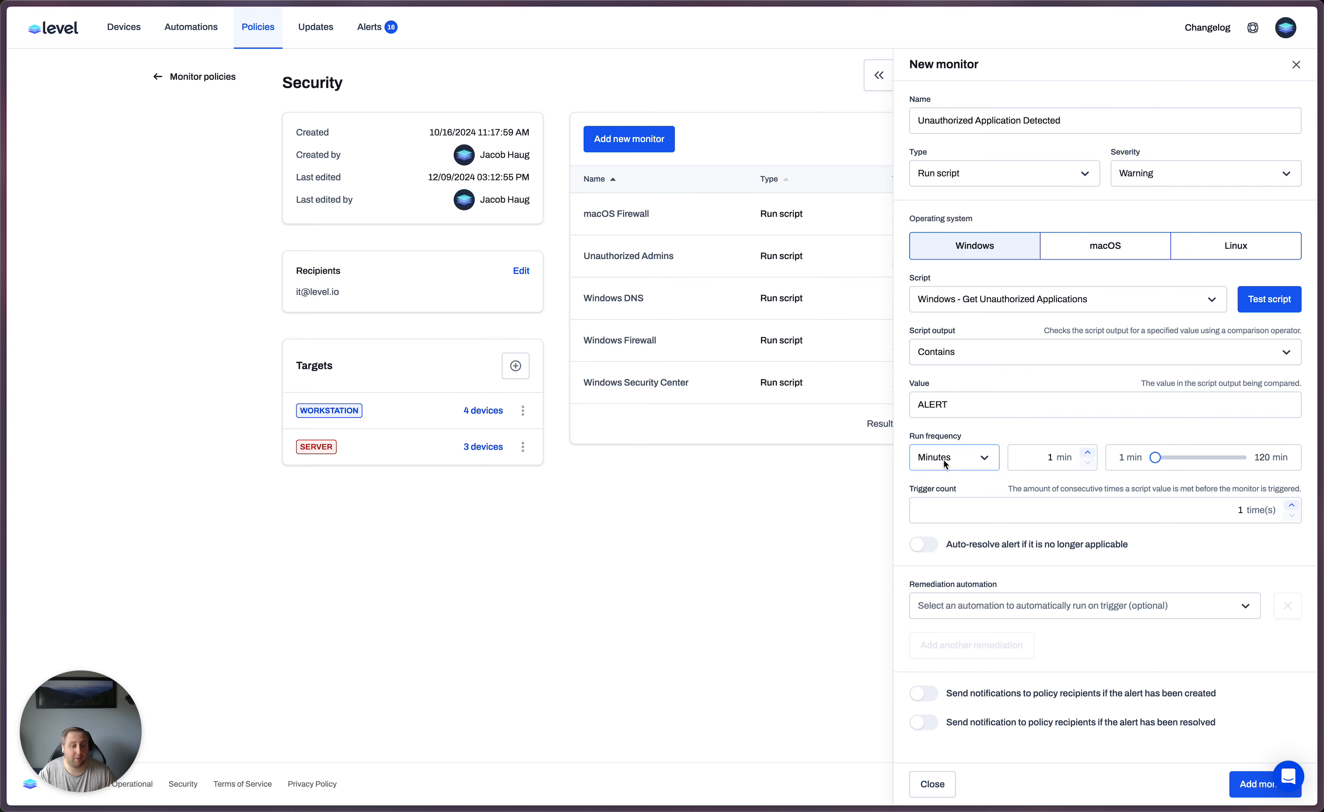
left_click(927, 545)
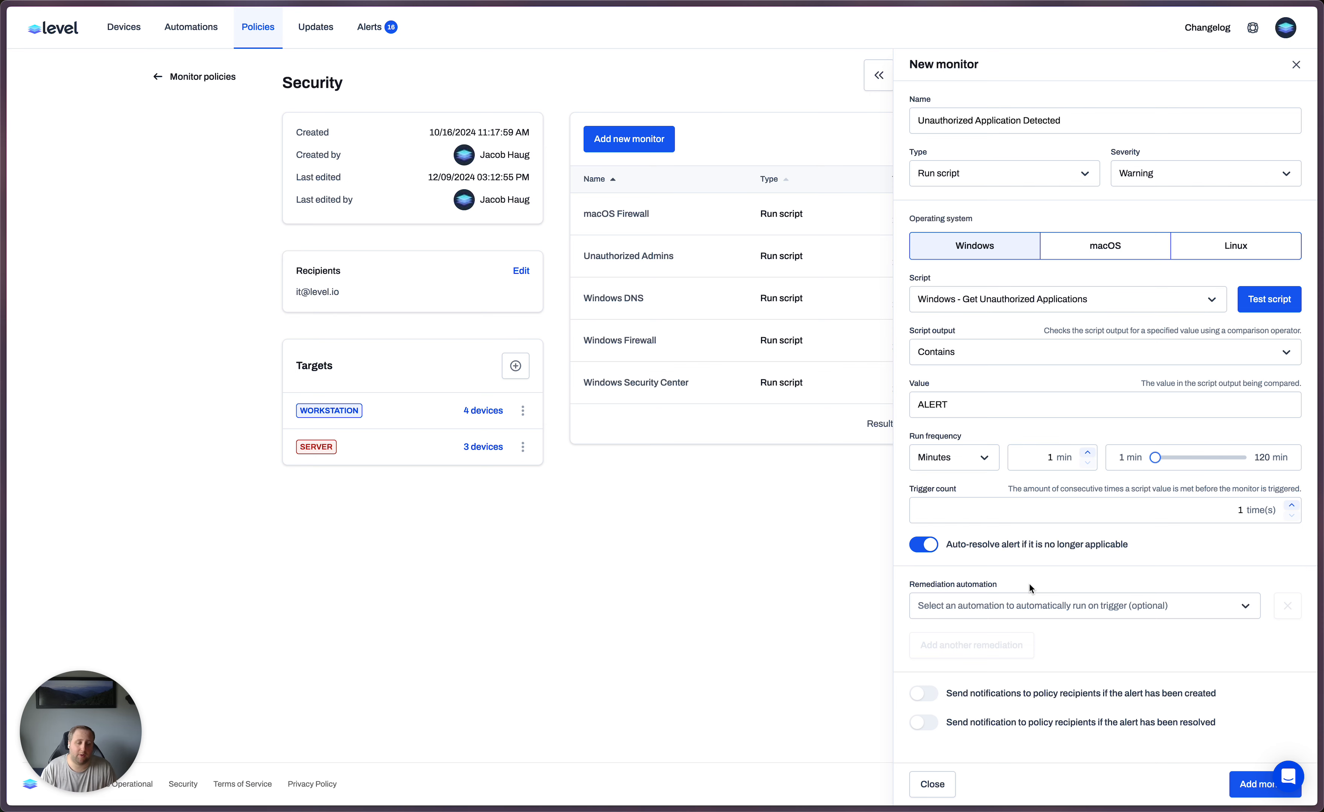
left_click(1250, 785)
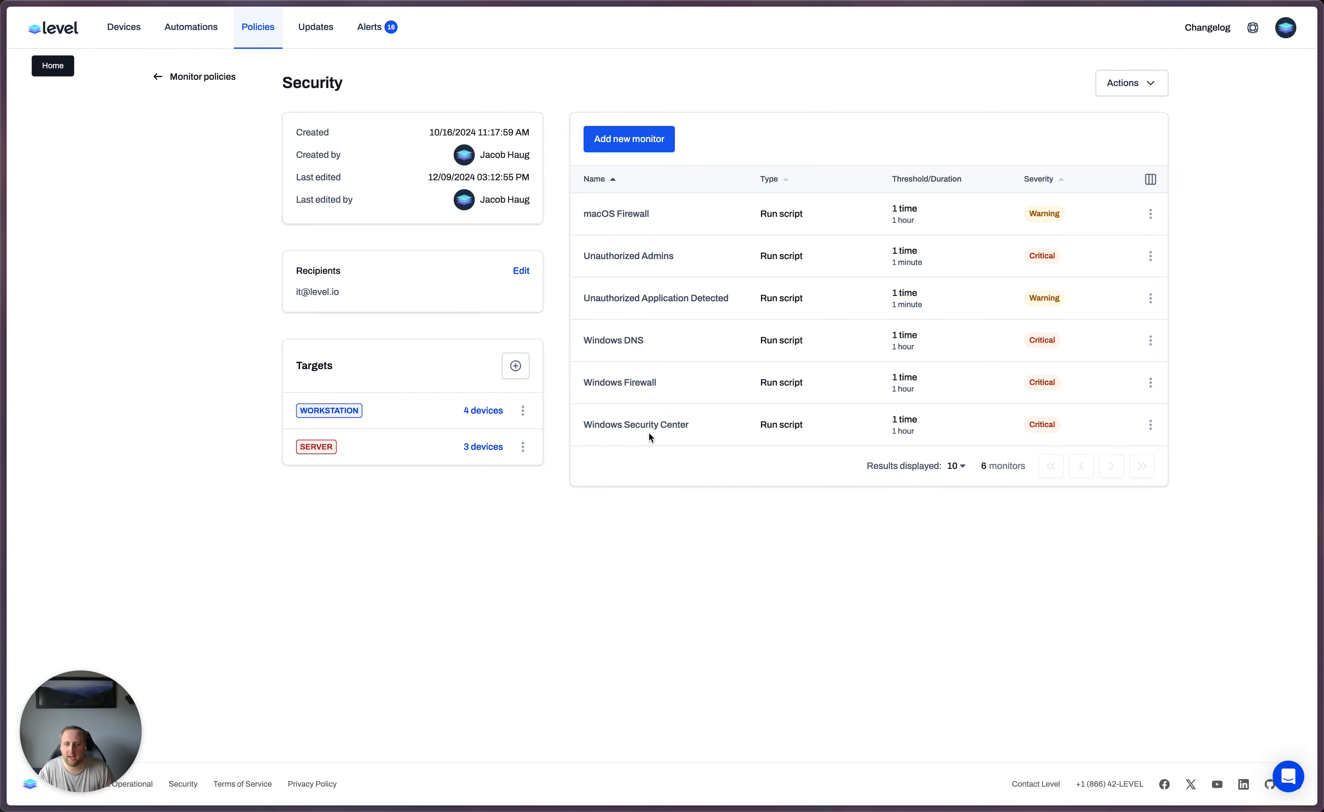
- Examine the script output of the Unauthorized Application Detected alerts for the Windows 10, Bitlocker and Windows 11 devices
left_click(379, 37)
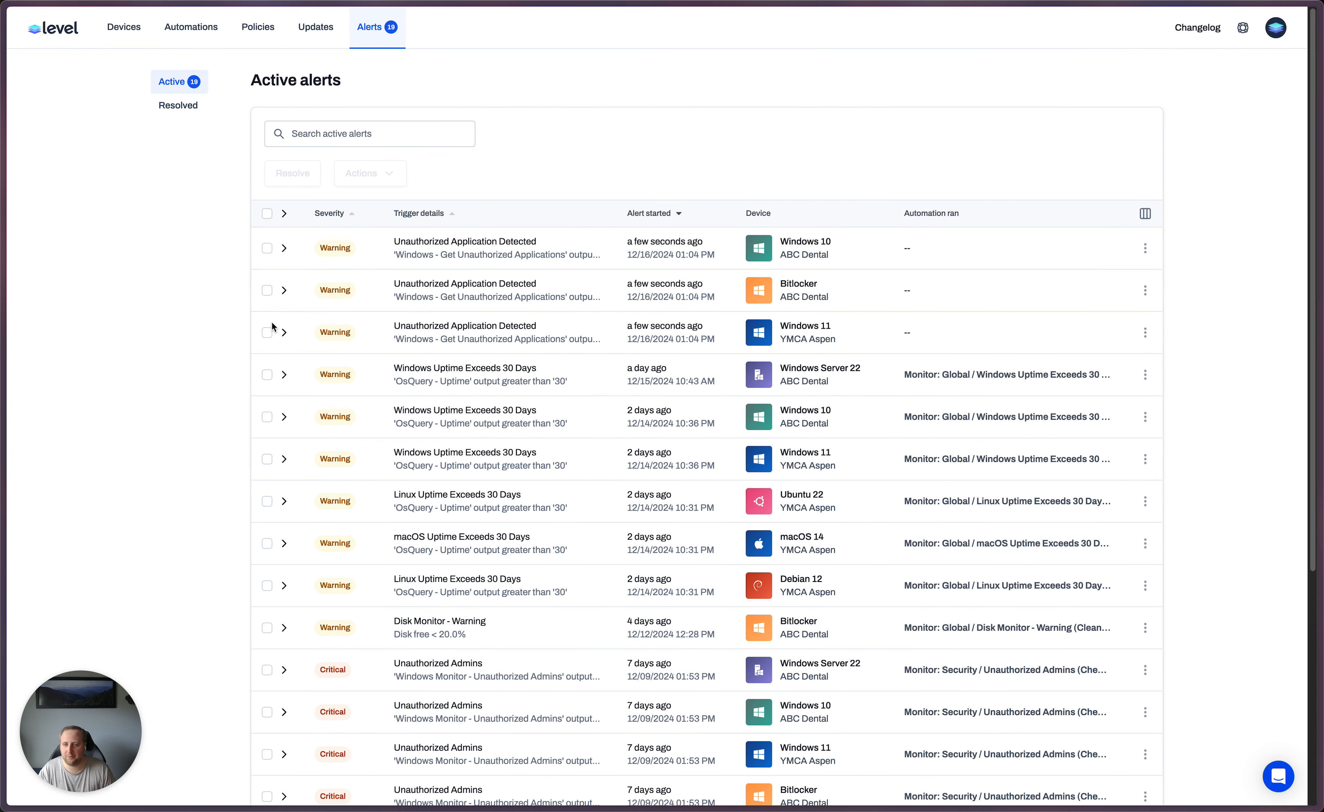
left_click(284, 249)
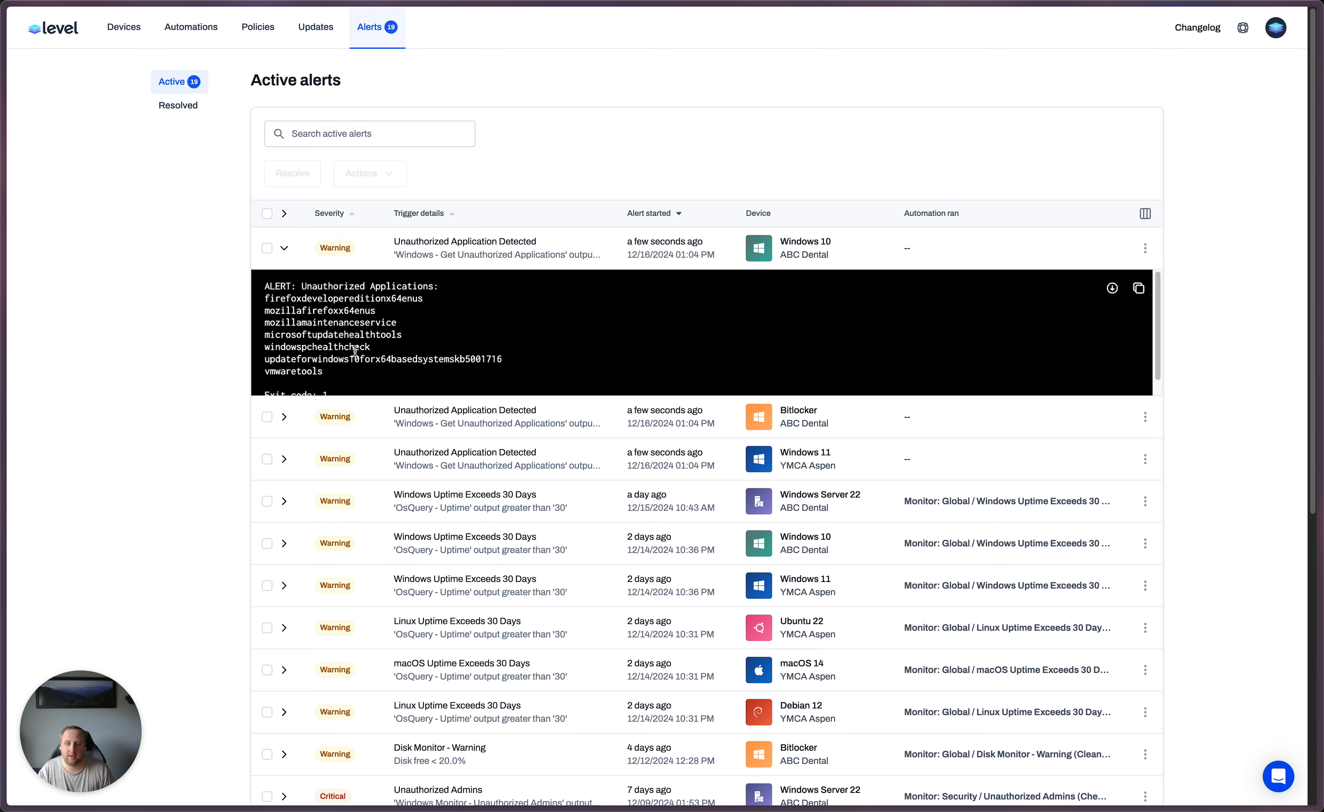
left_click_drag(270, 299, 487, 377)
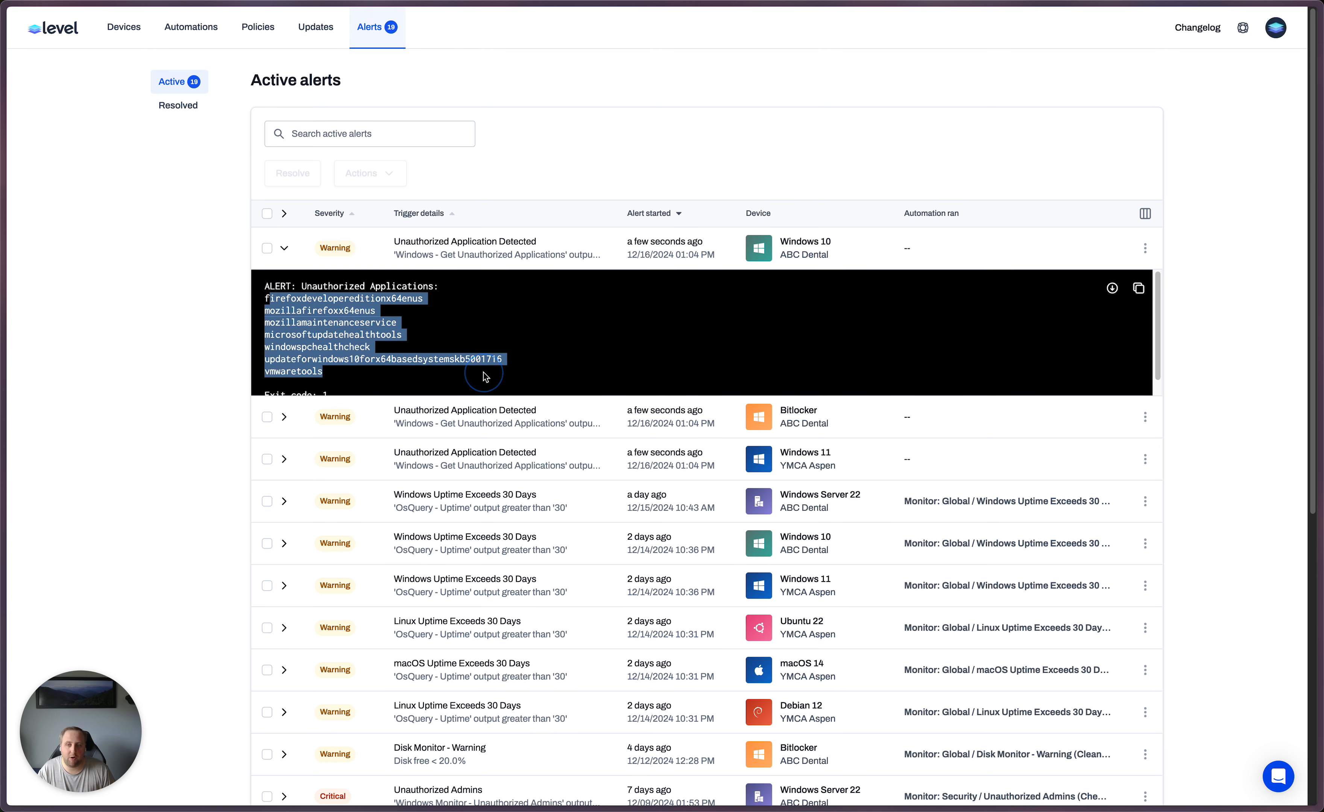
left_click(285, 249)
left_click(285, 291)
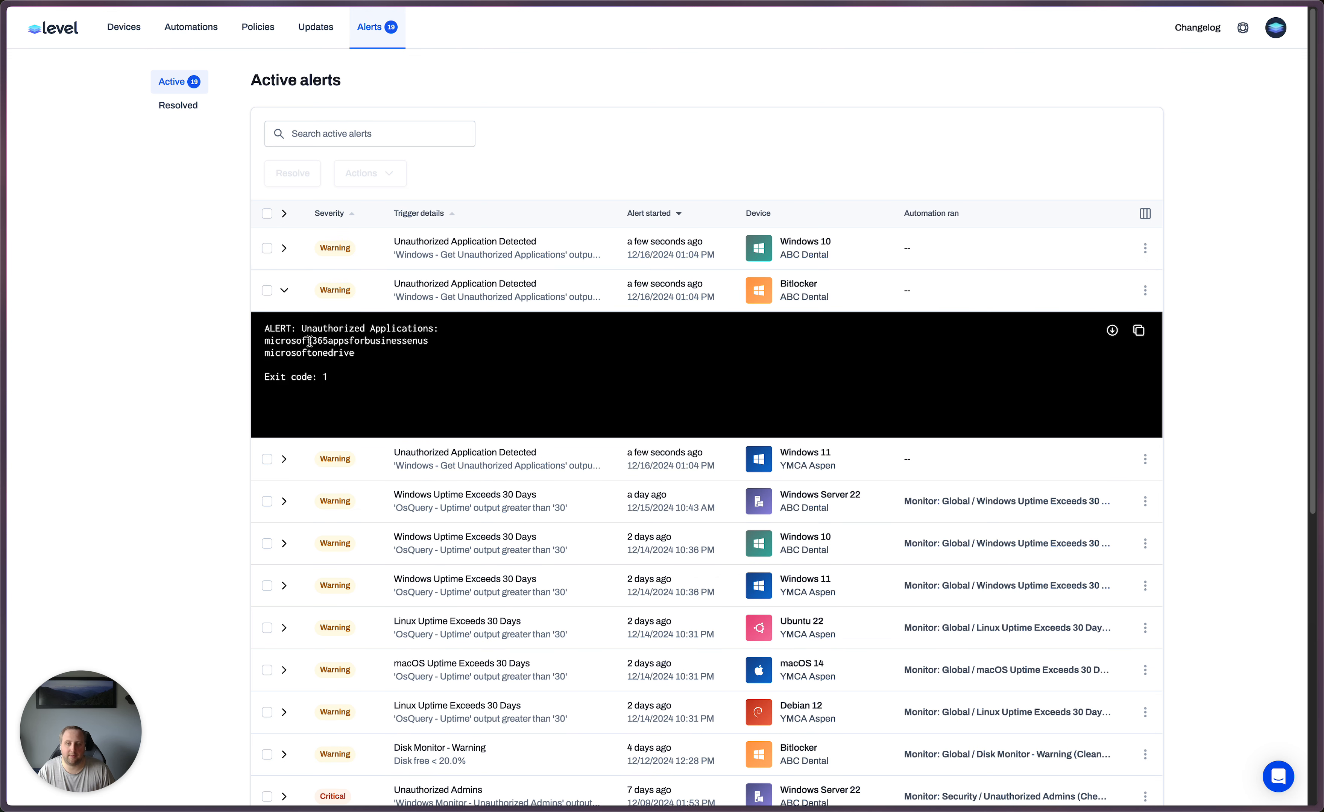
left_click_drag(309, 341, 380, 359)
left_click(284, 459)
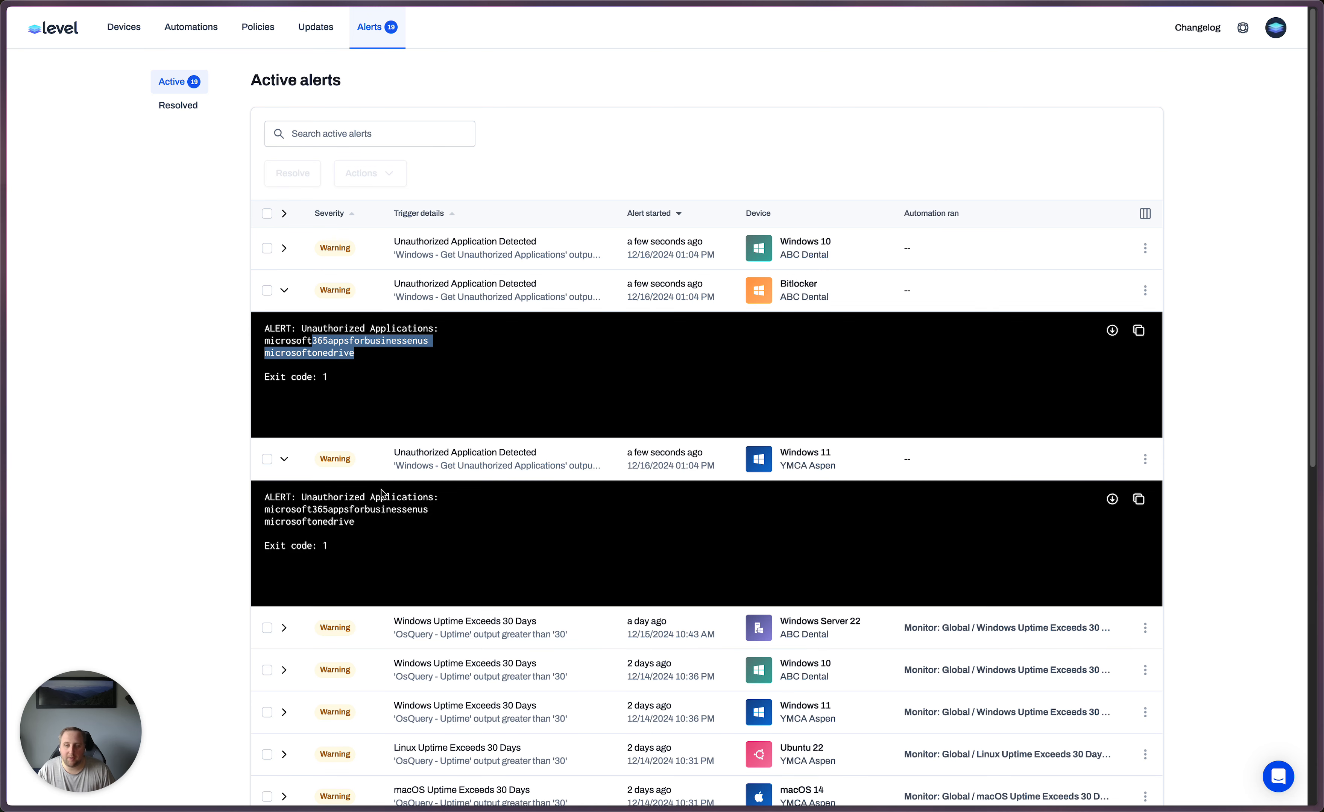
- Copy microsoftonedrive from the Windows 11 alert output and open the account's custom fields for editing
double_click(335, 521)
key("super+c")
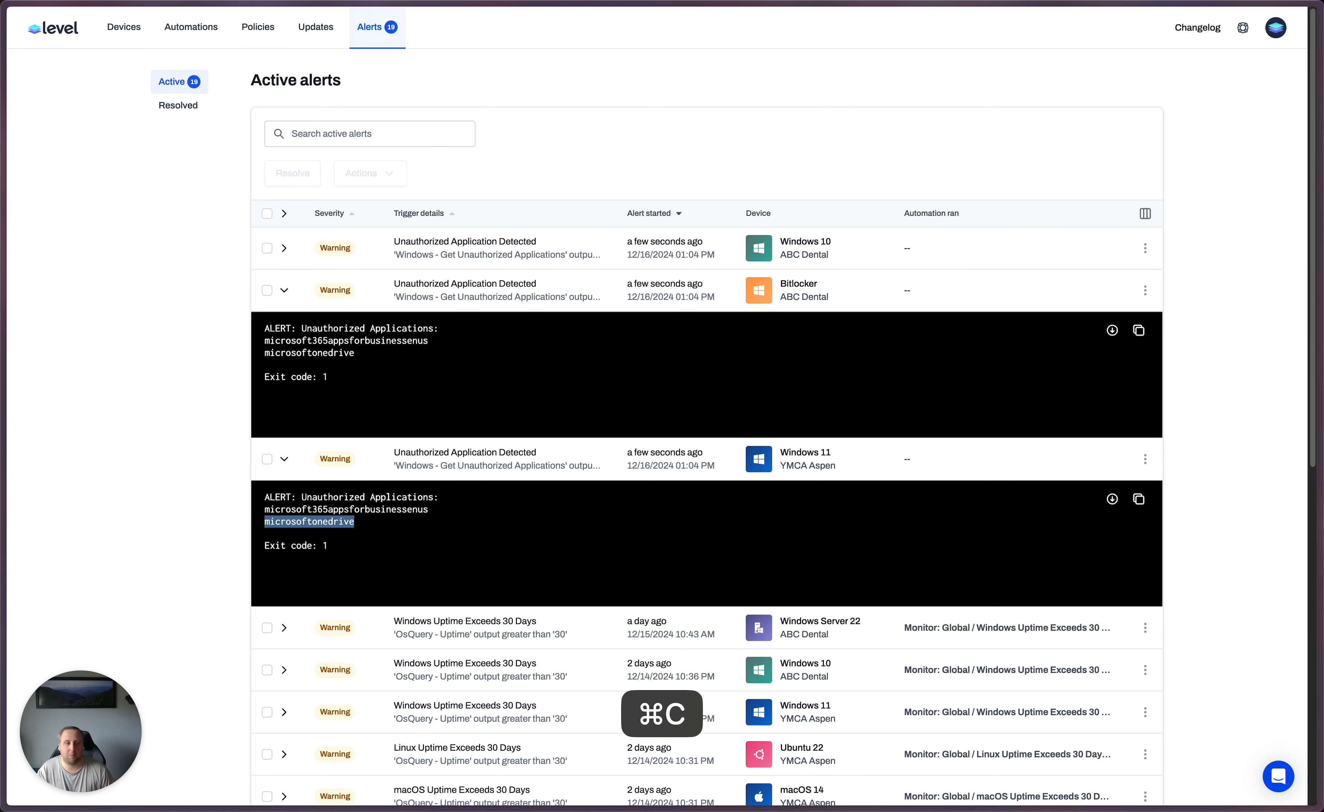
left_click(1288, 29)
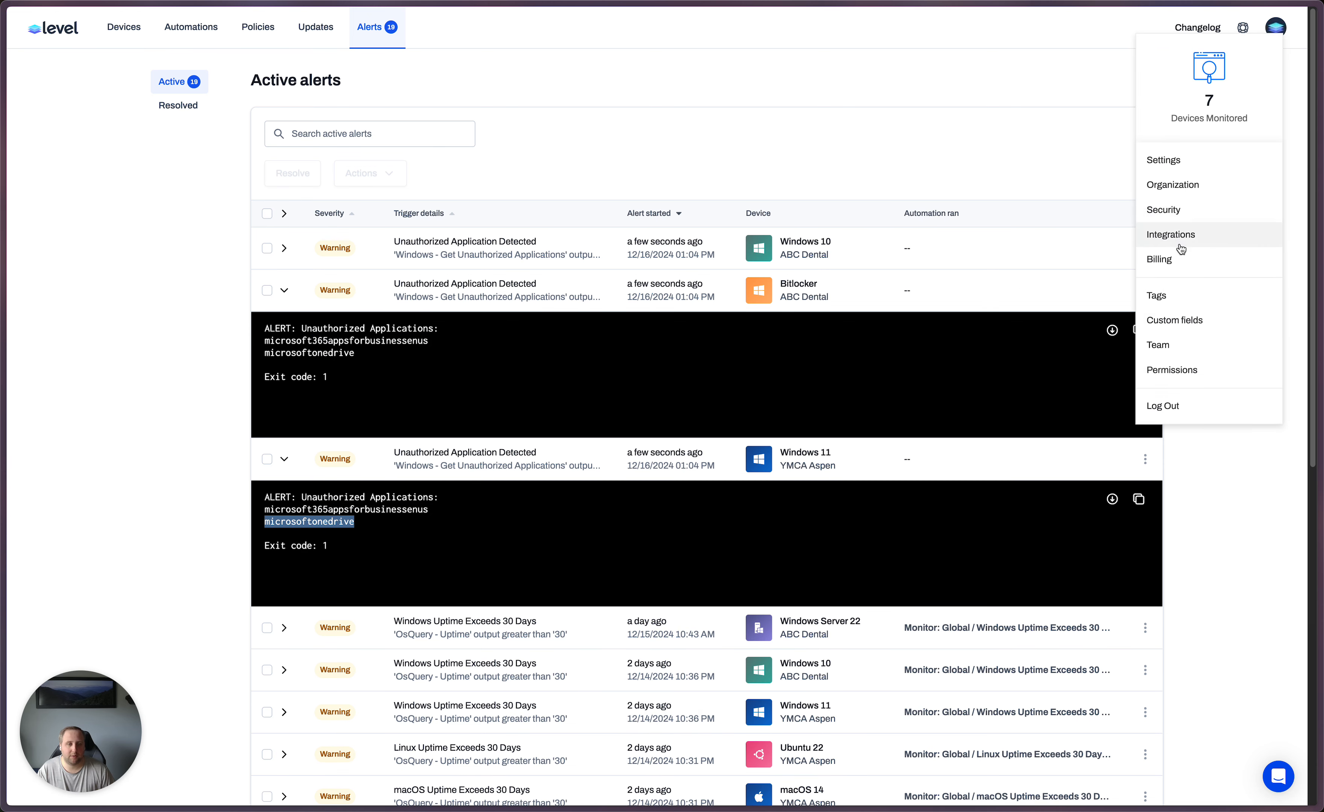
left_click(1186, 319)
left_click(1040, 170)
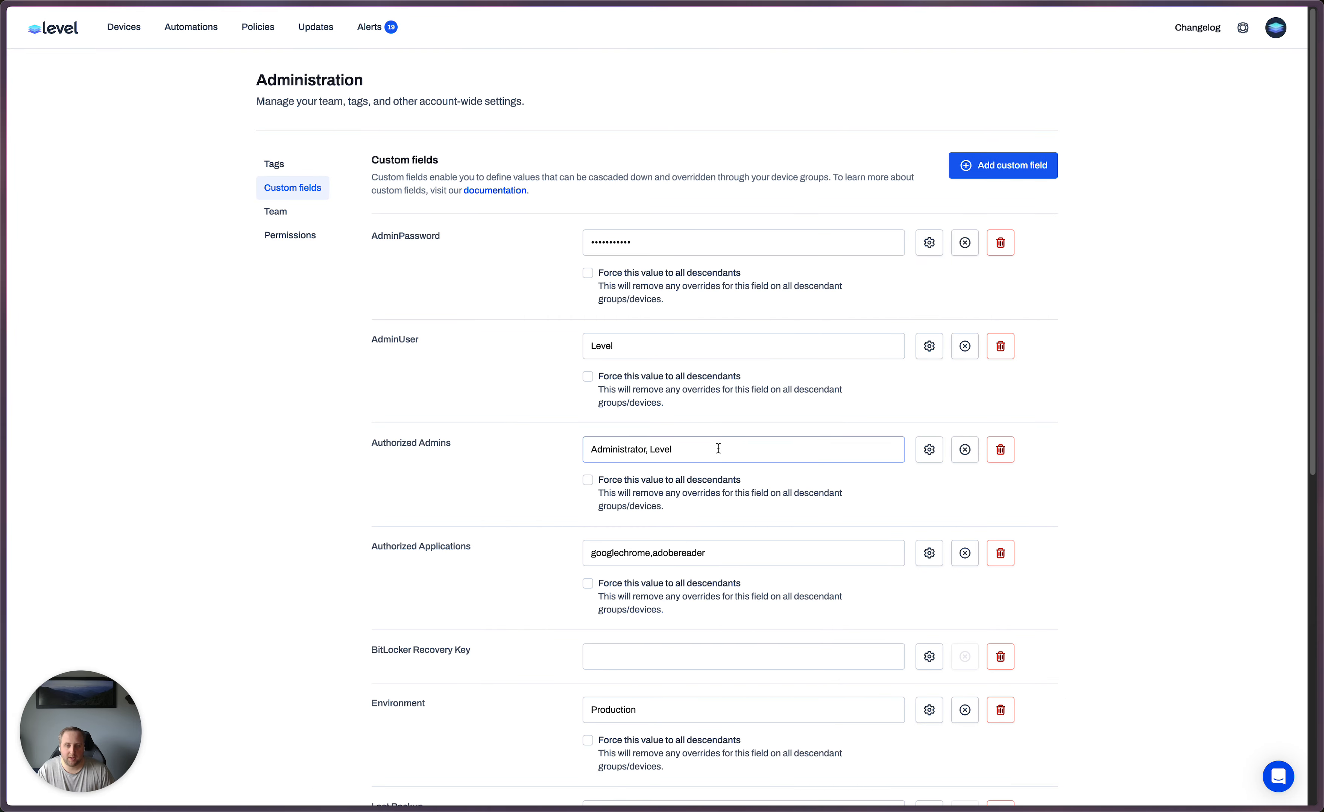
- Append microsoftonedrive to the comma-separated Authorized Applications value without a space and save the custom fields
left_click(751, 563)
type(",")
key("super+v")
key("Left")
key("Left")
key("Left")
key("Left")
key("Left")
key("Left")
key("Left")
key("Left")
key("Left")
key("Left")
key("Left")
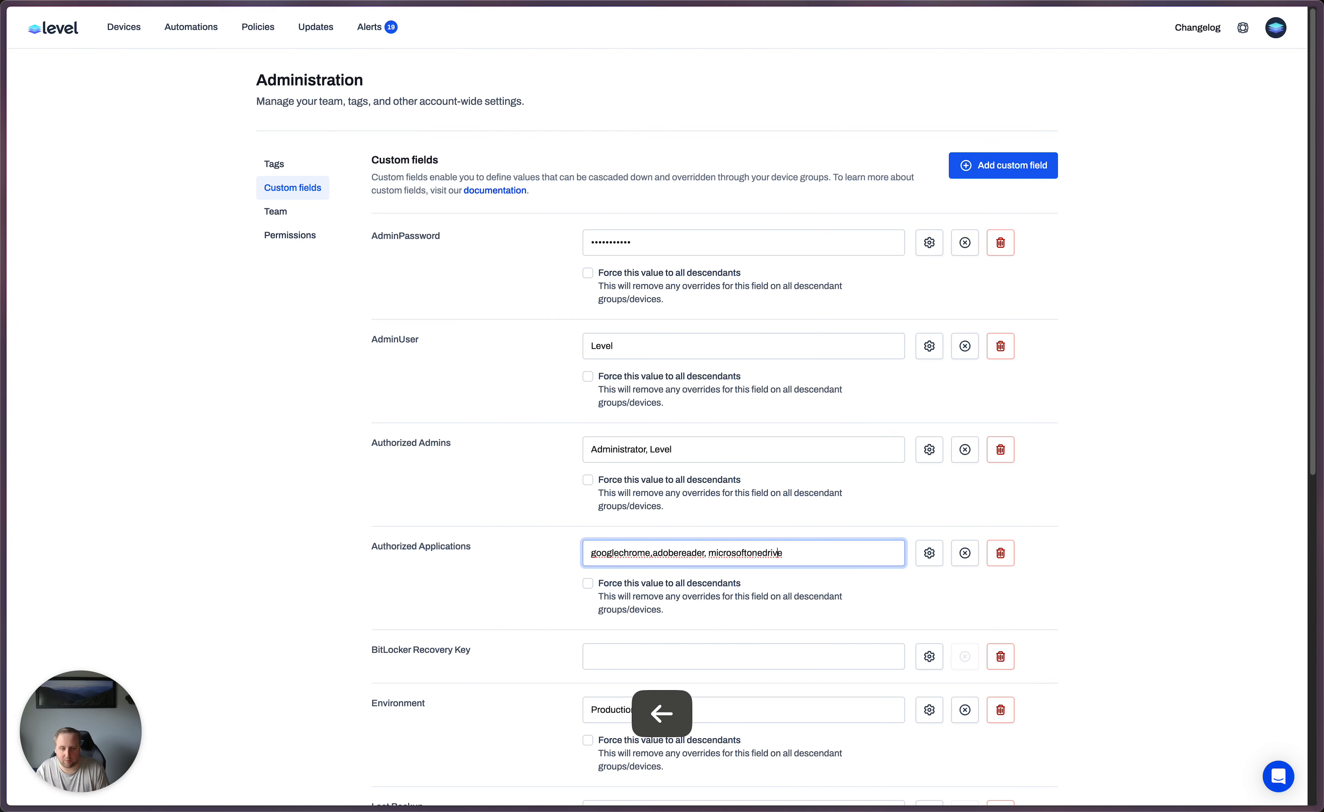
key("Left")
key("Left")
key("Left")
key("Left")
key("Left")
key("Left")
key("BackSpace")
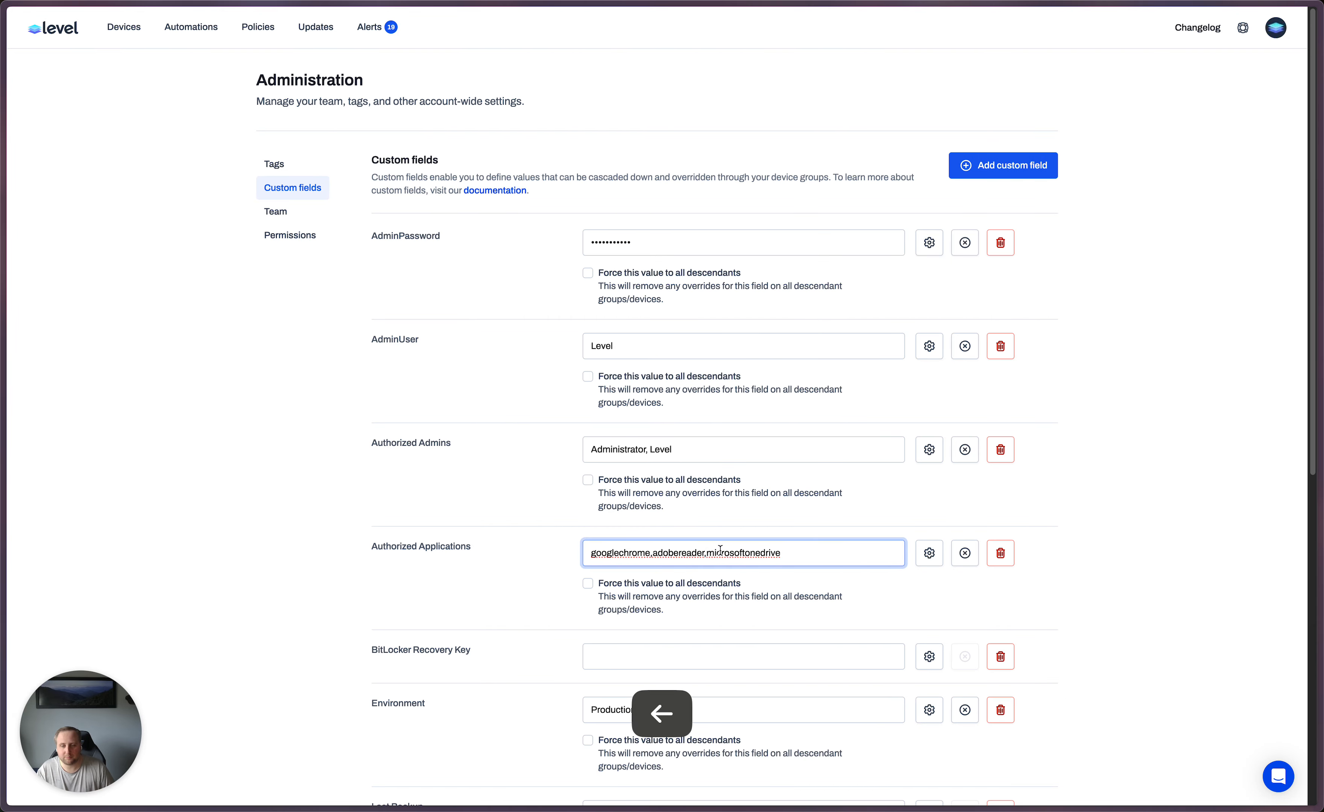
scroll(720, 552, "down", 10)
left_click(412, 728)
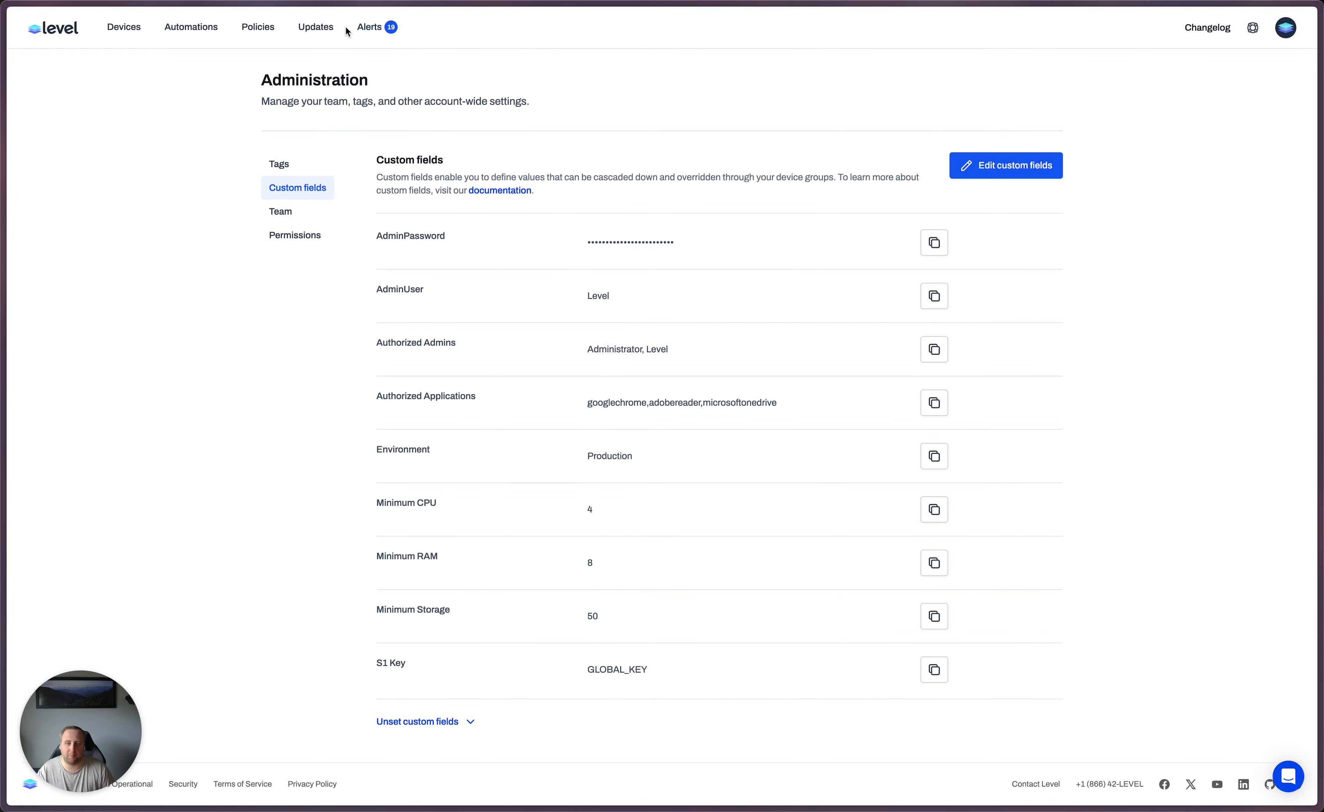
- Review the listed applications in the Windows 11 device's Unauthorized Application Detected alert again
left_click(393, 31)
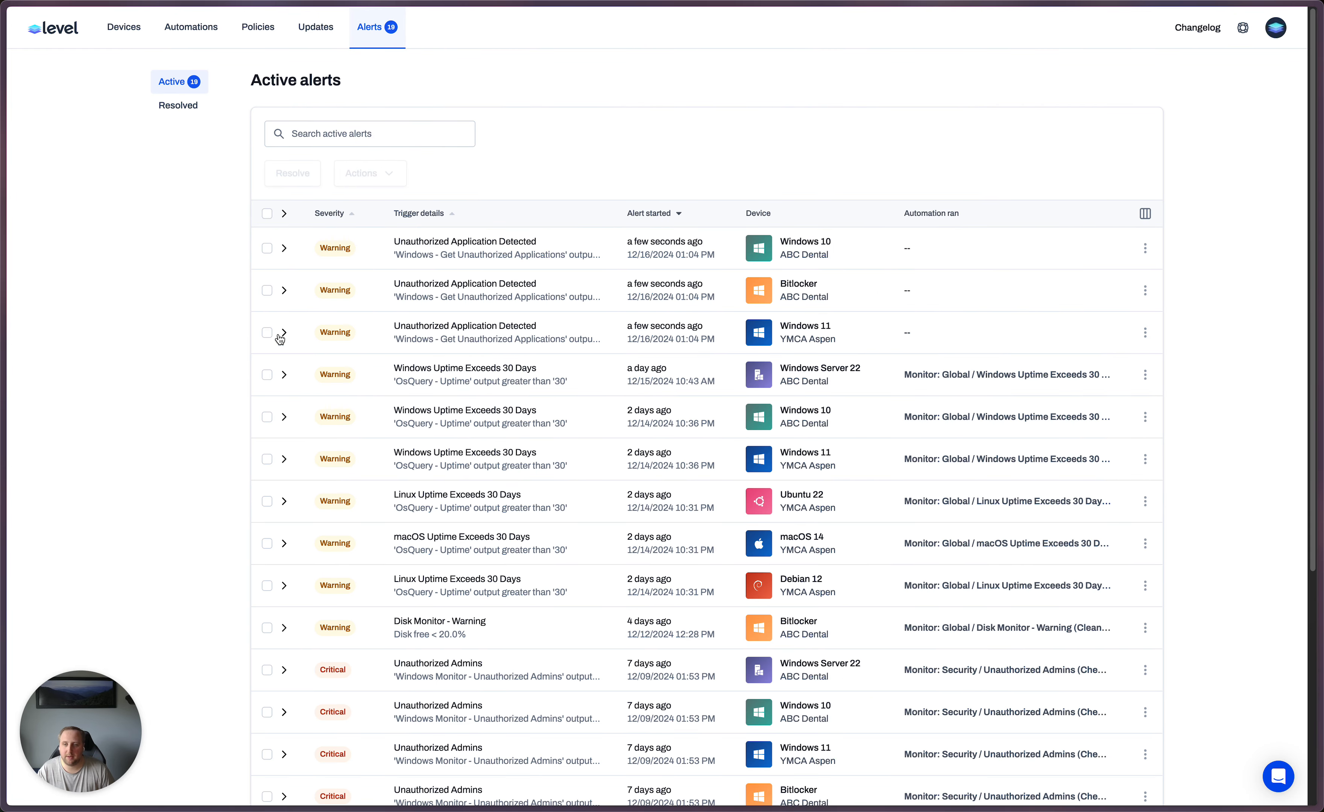
left_click(282, 333)
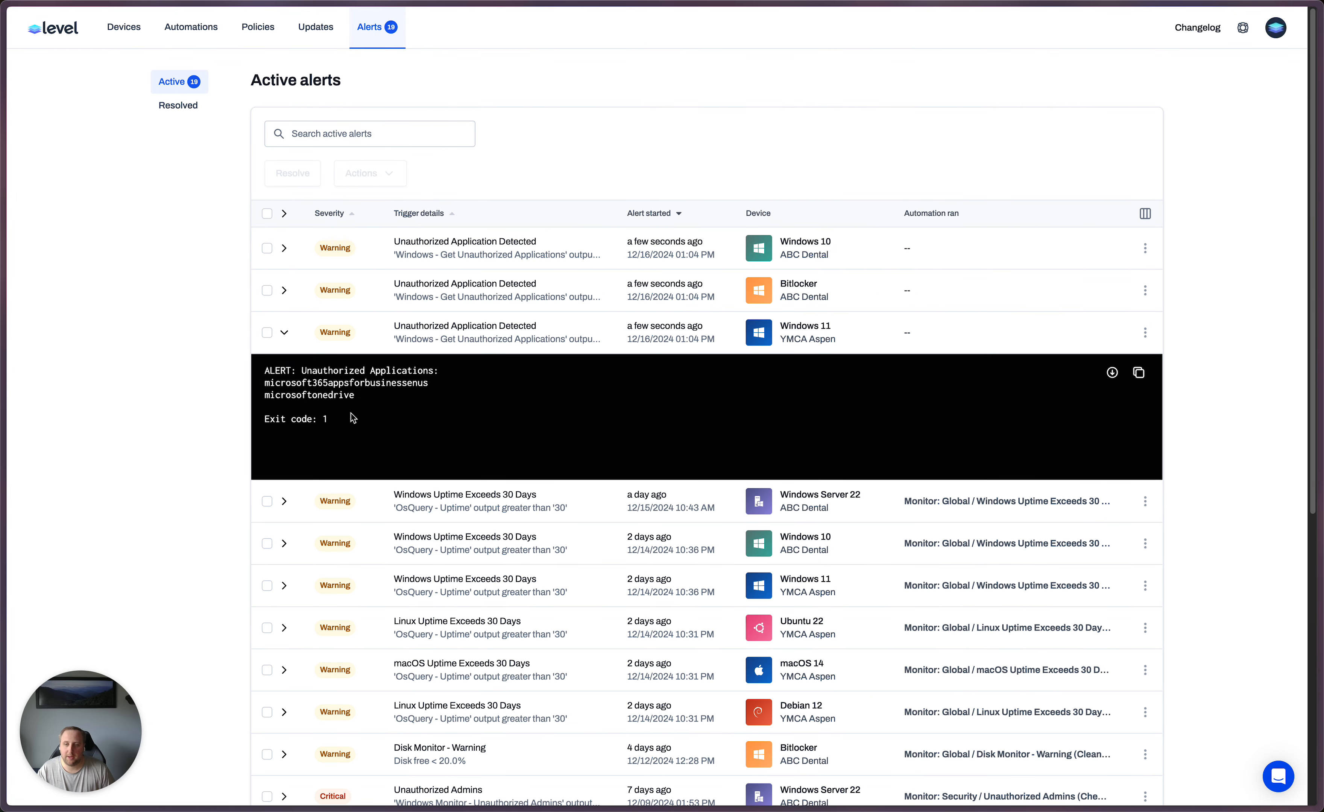
triple_click(348, 387)
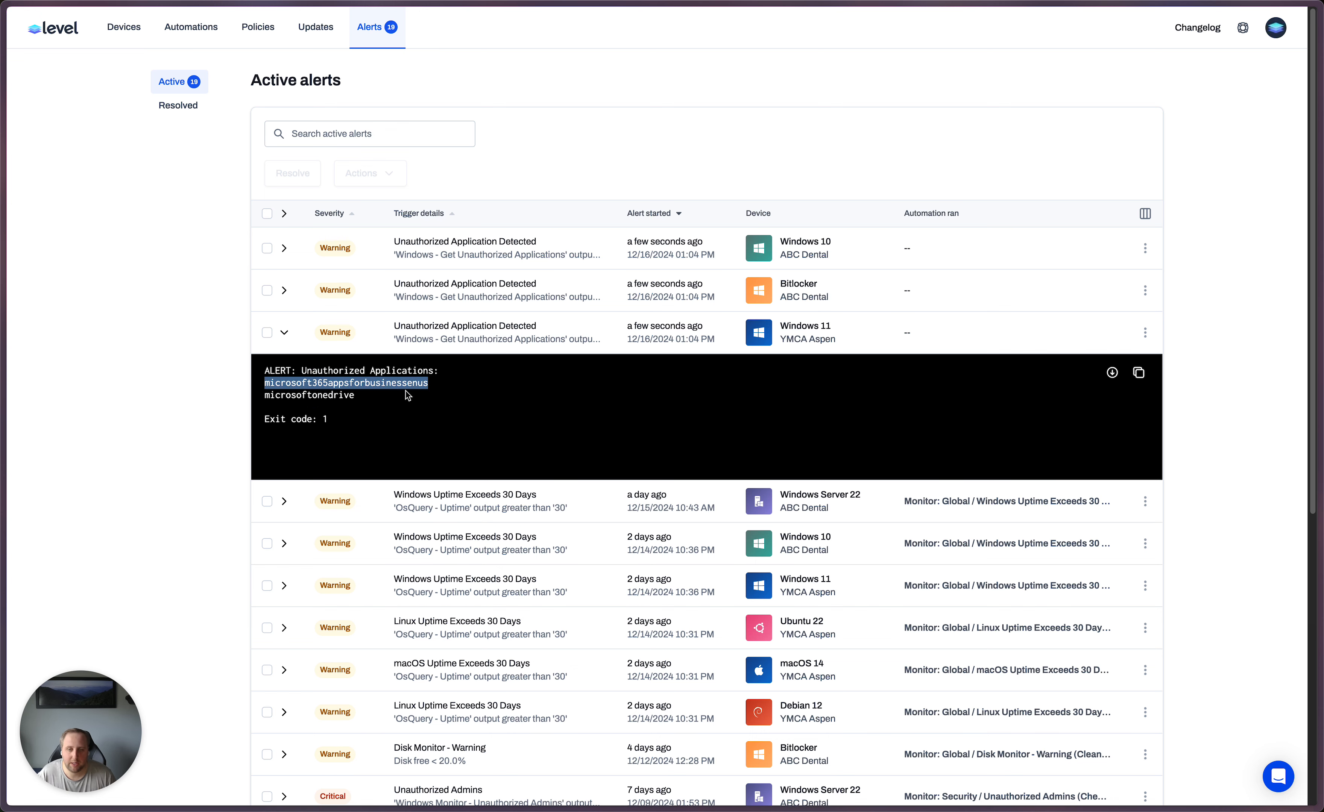
left_click(283, 332)
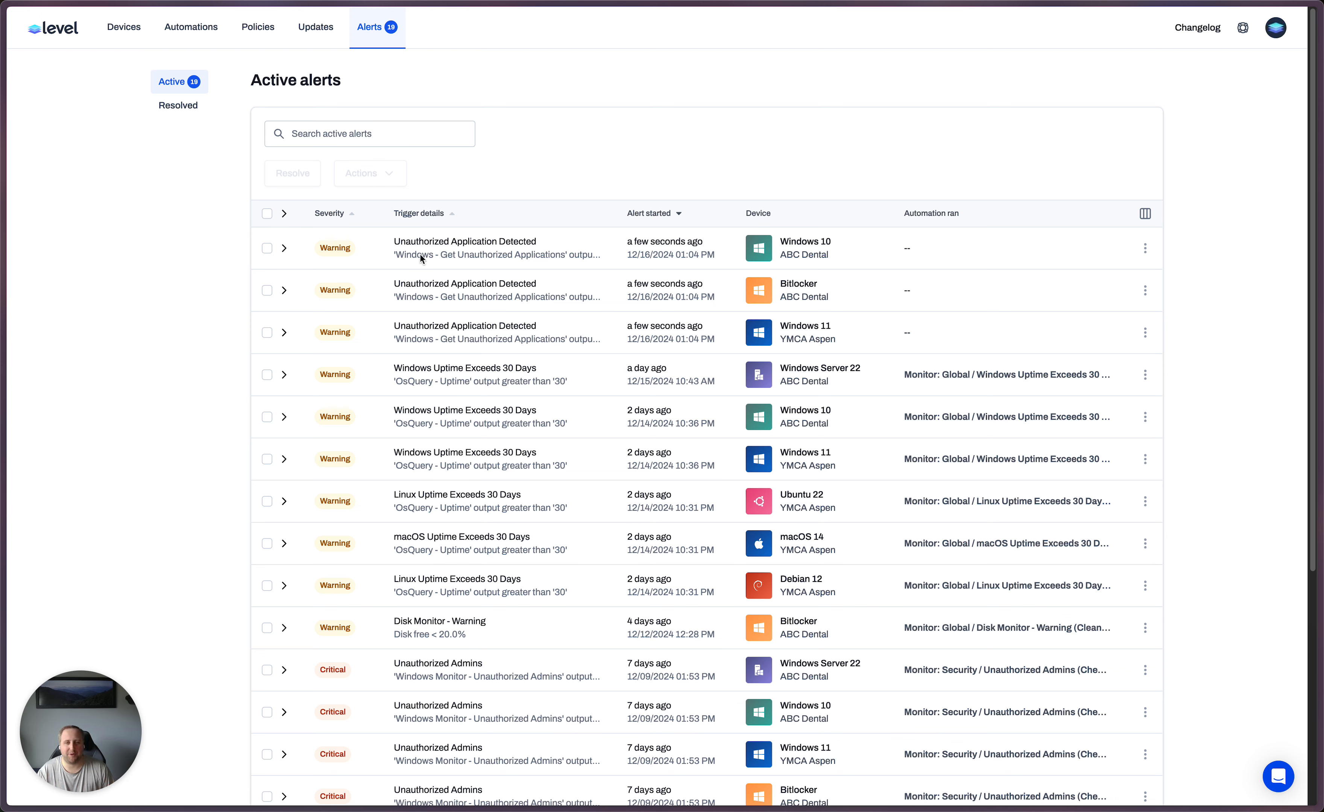
left_click(1275, 27)
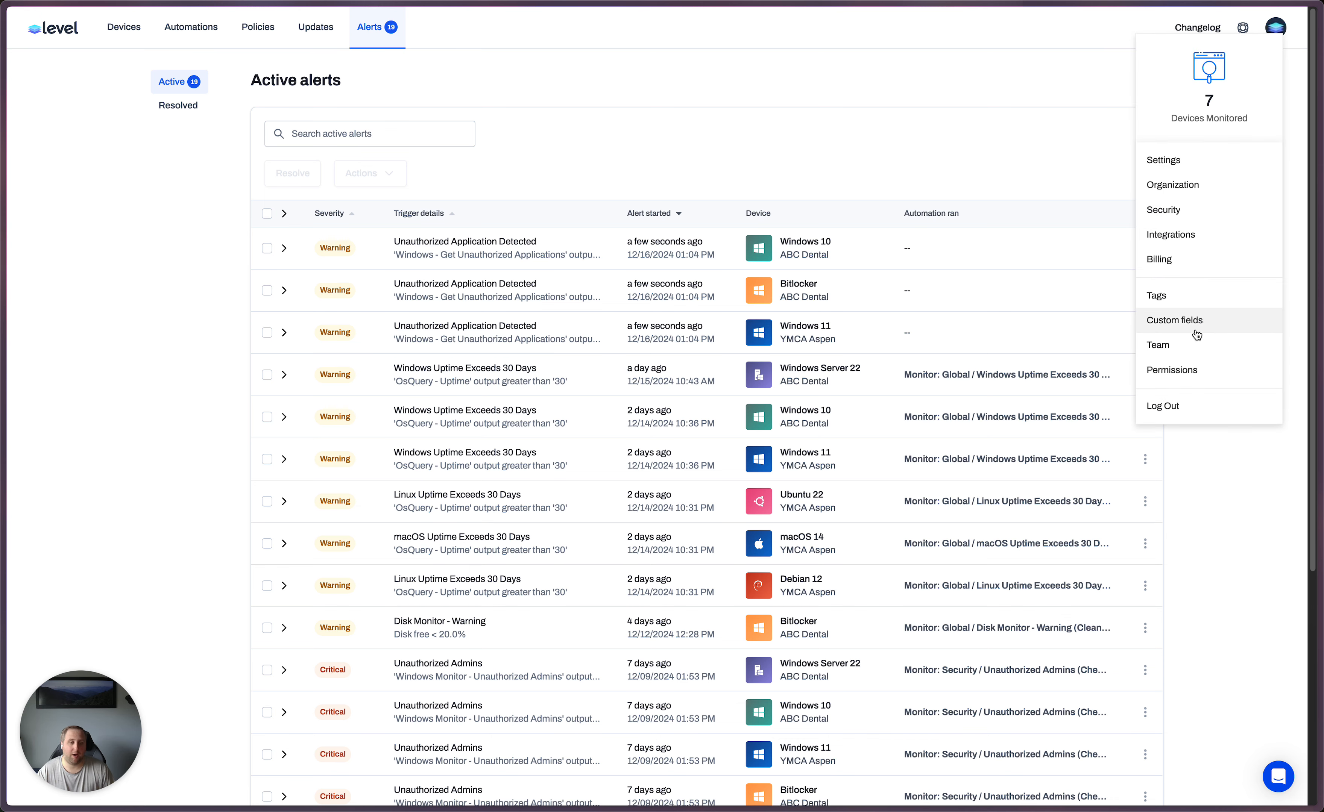
left_click(850, 140)
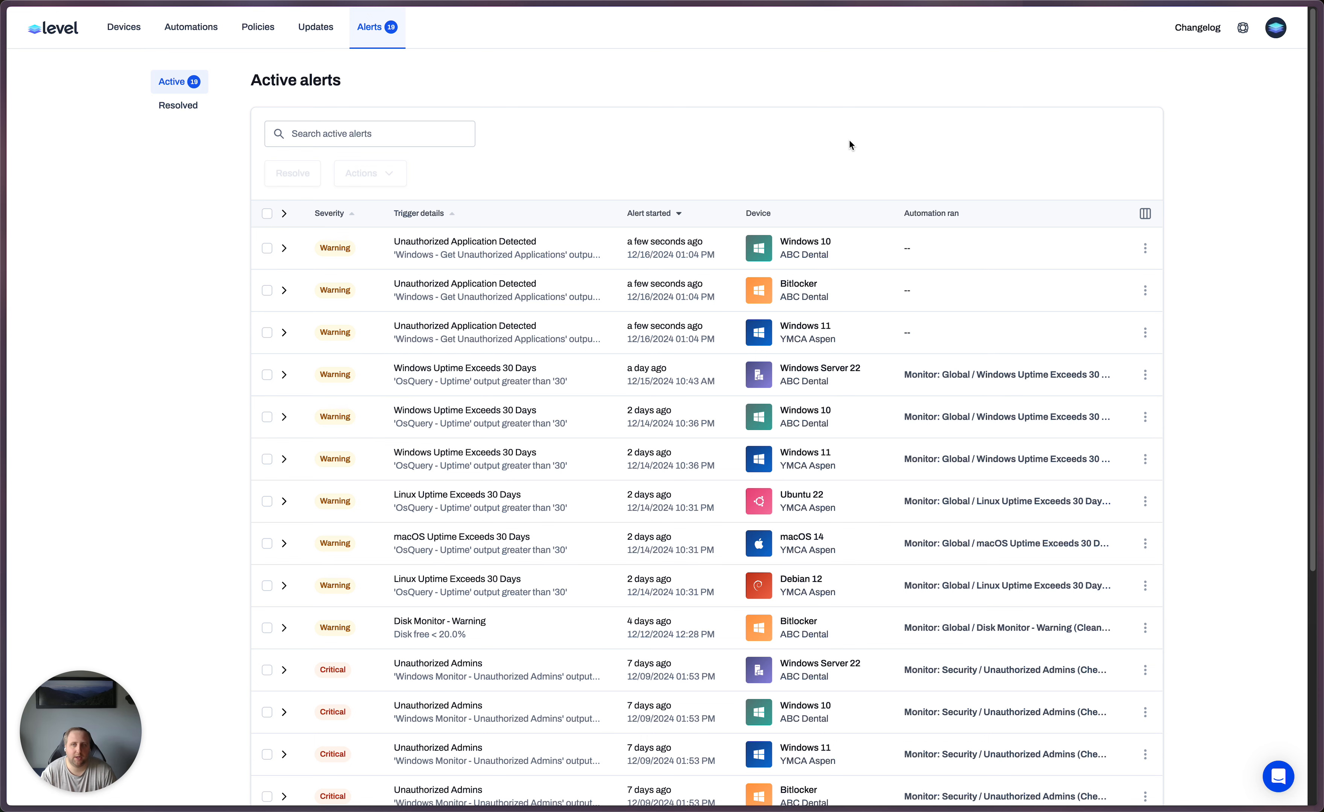
left_click(123, 26)
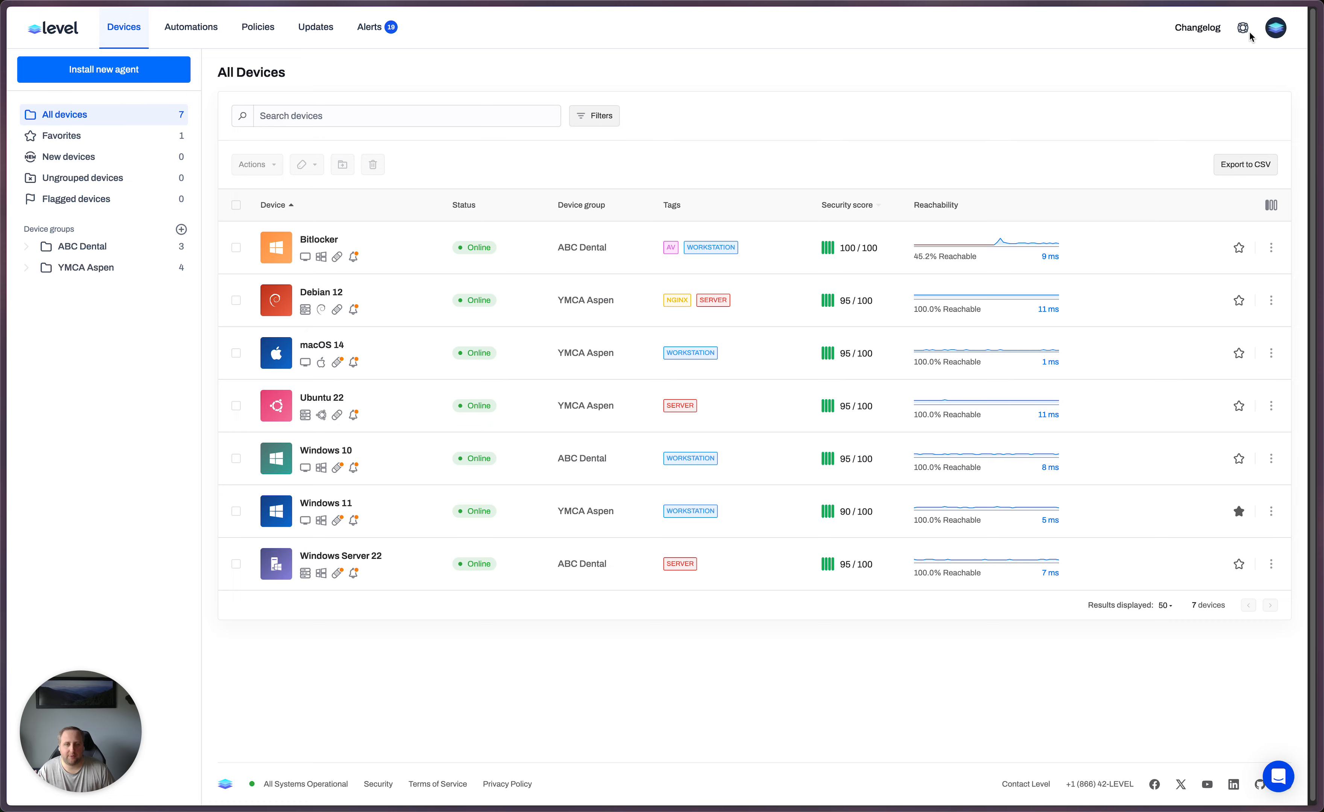
- Add an account-wide custom field named Remote Access Tools
left_click(1276, 27)
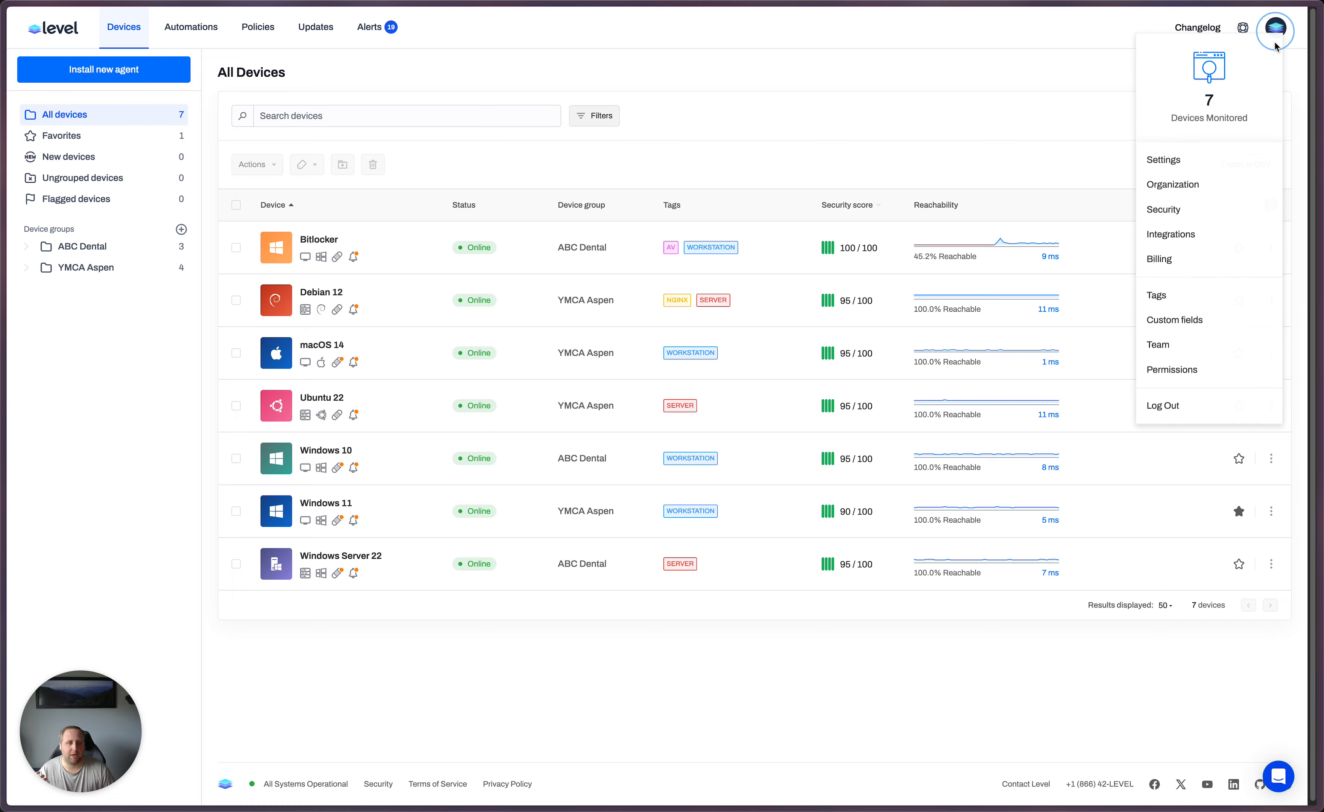
left_click(1199, 320)
left_click(1005, 168)
left_click(1005, 166)
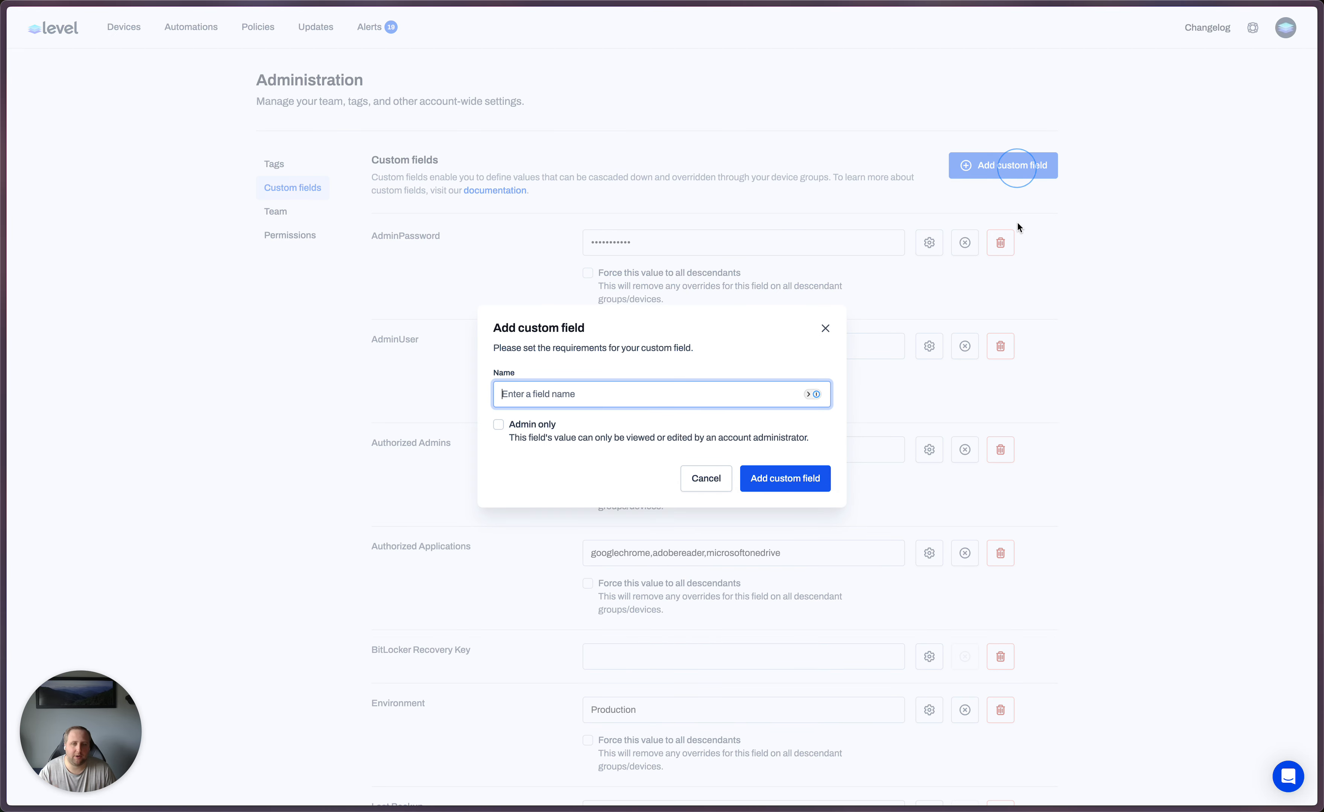
type("Remote Access Tools")
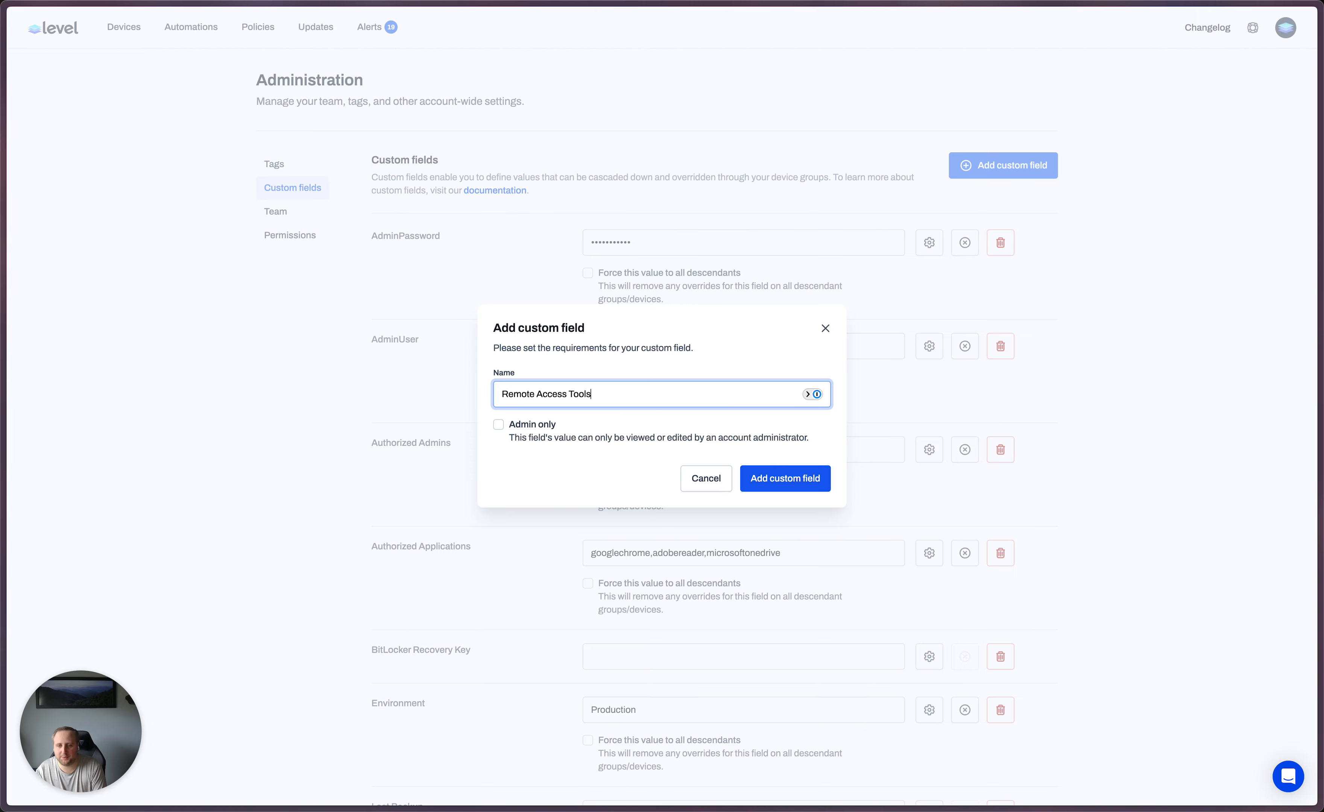
key("Return")
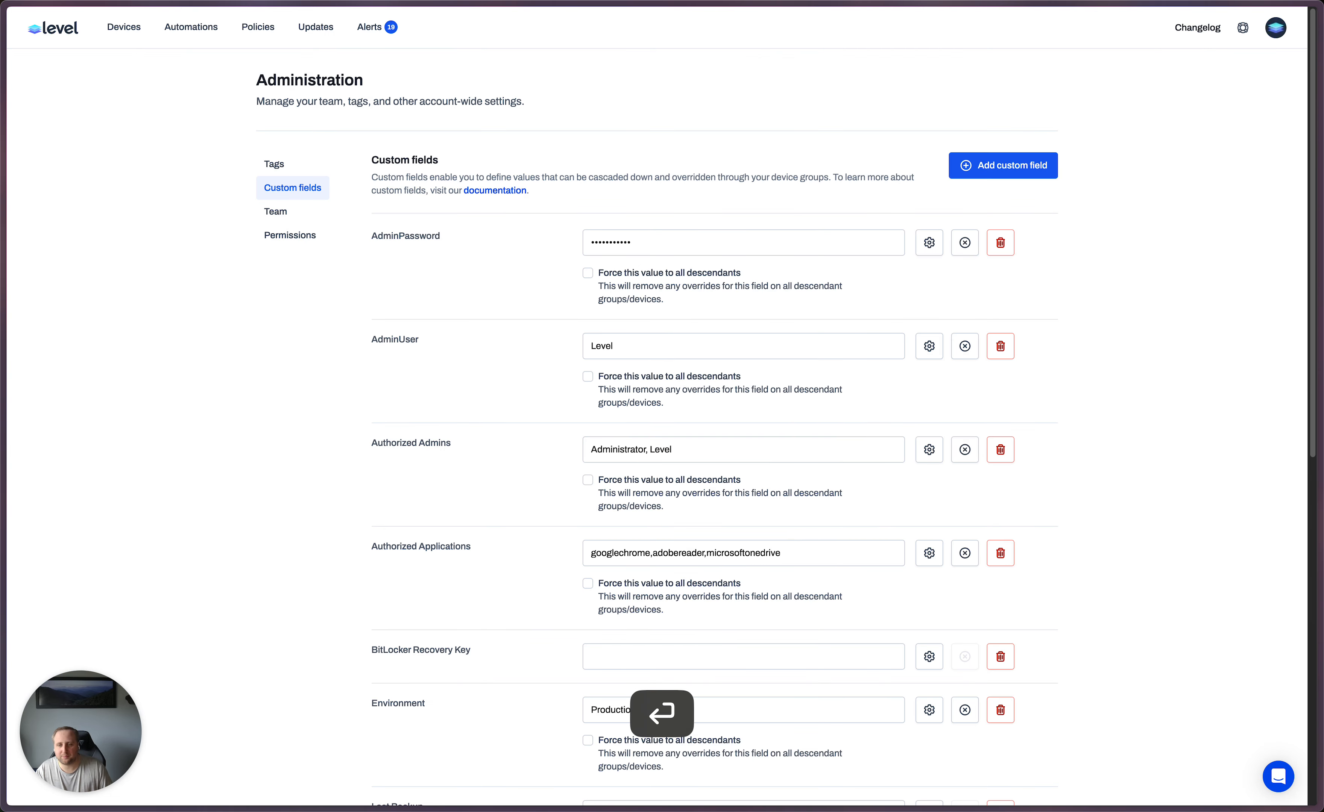
- Locate the Remote Access Tools field among the custom fields and go to the Devices page
left_click(695, 663)
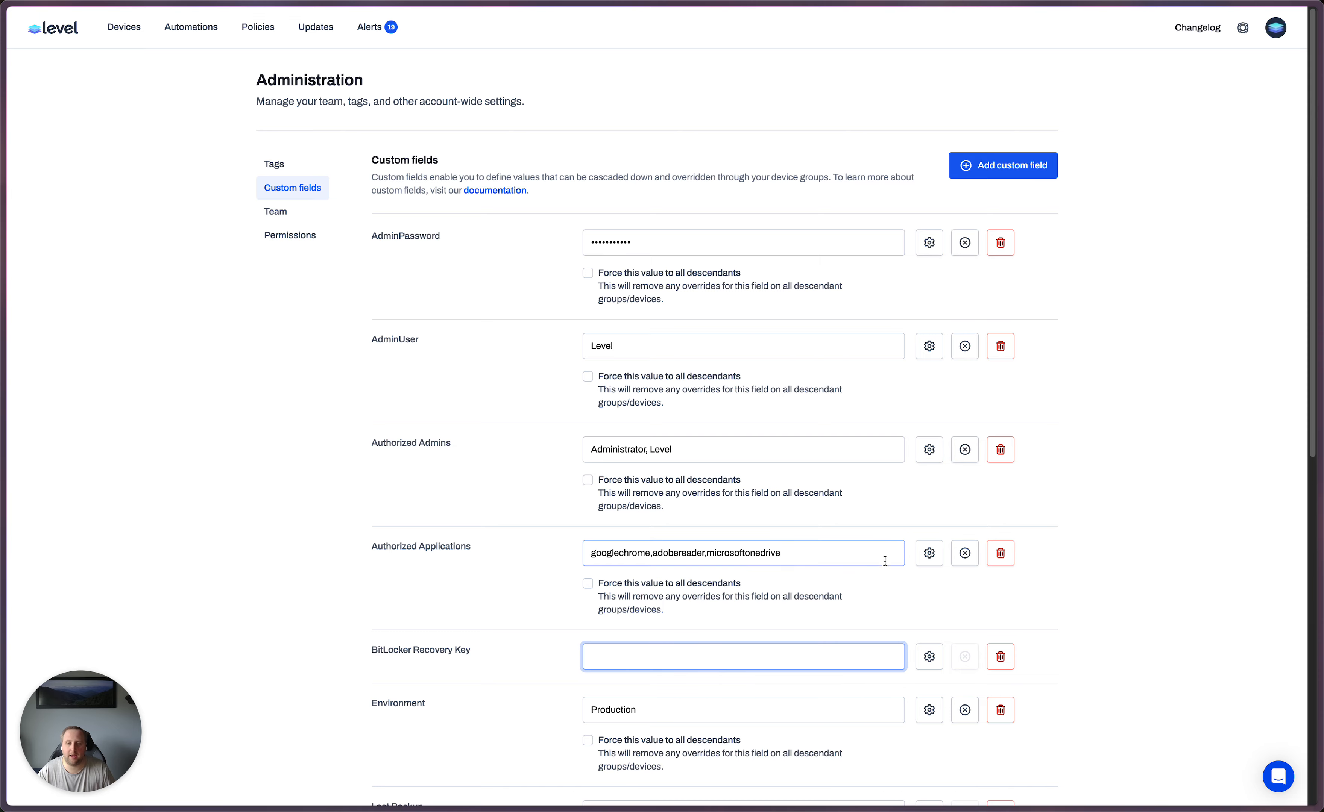
scroll(837, 524, "down", 10)
left_click(727, 564)
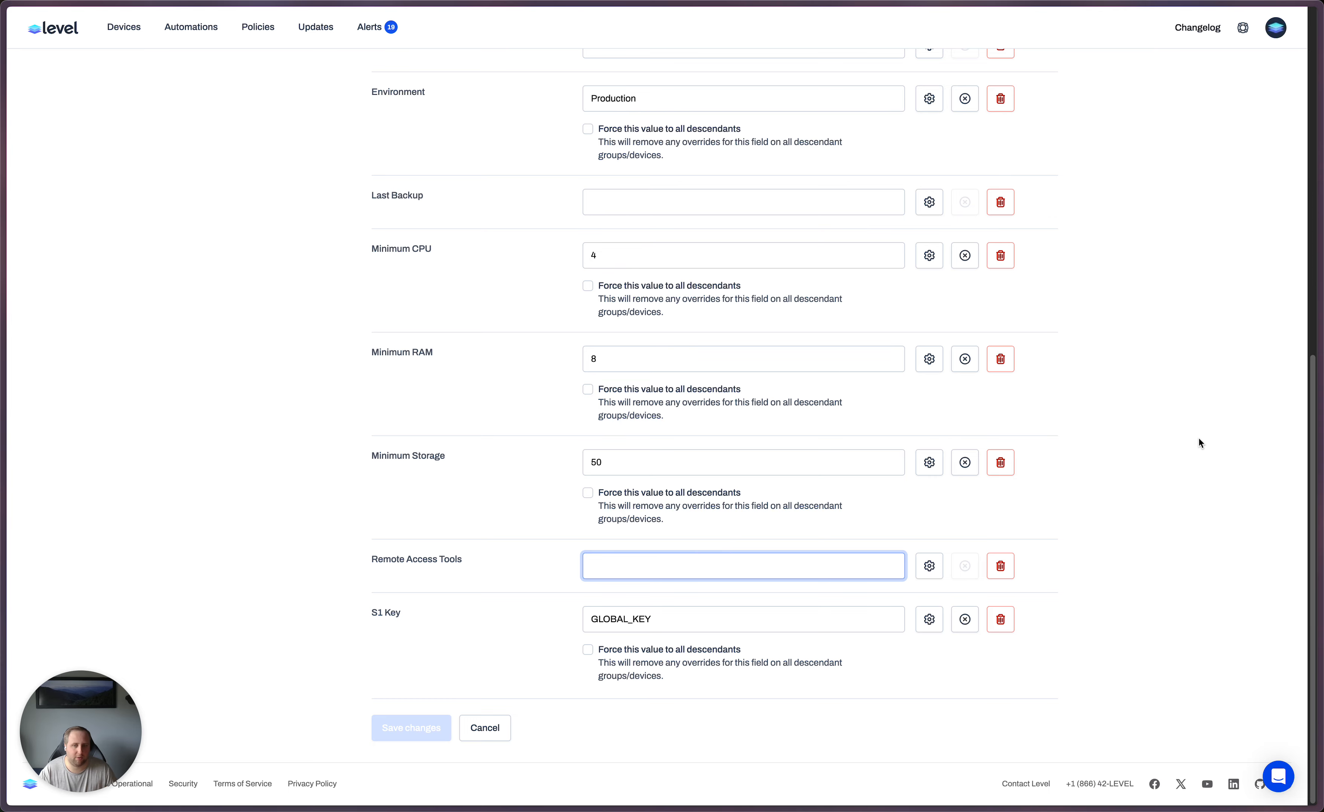
left_click(123, 29)
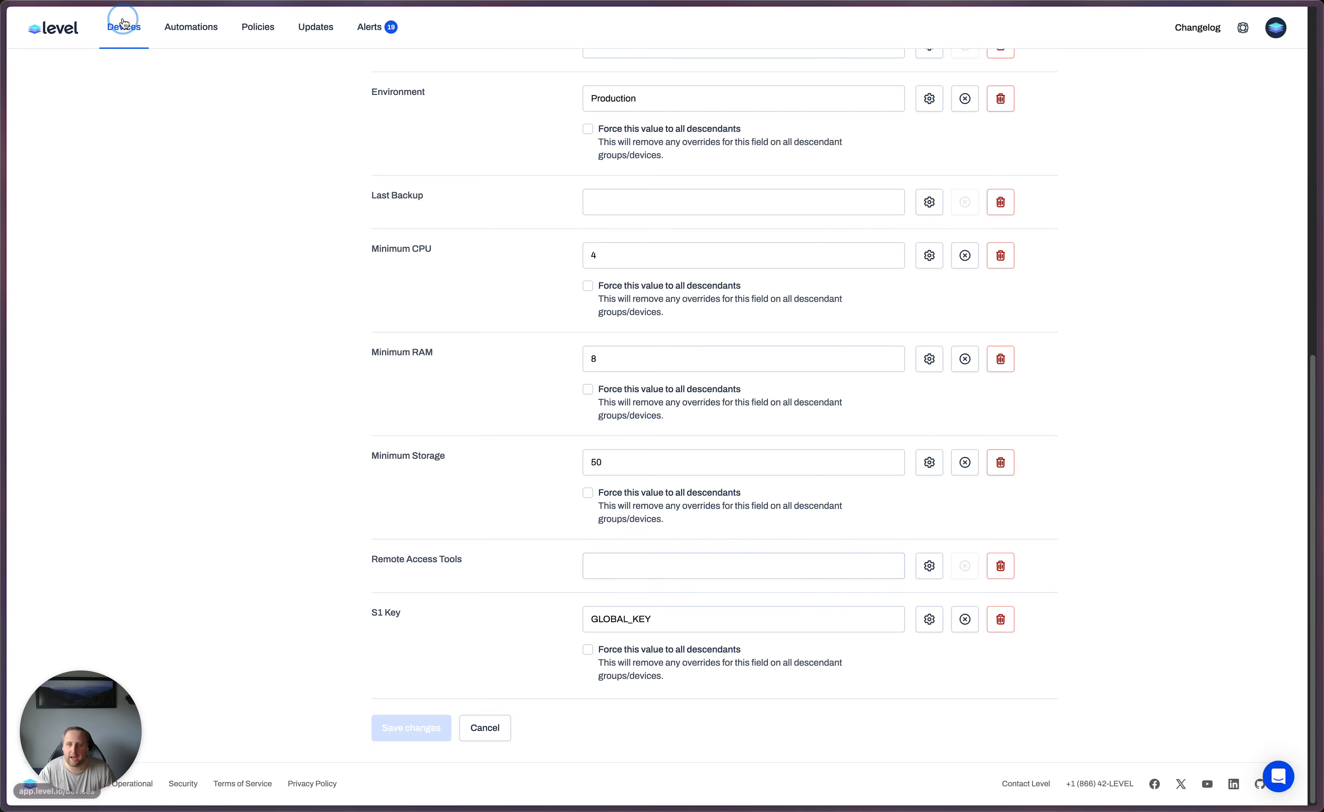